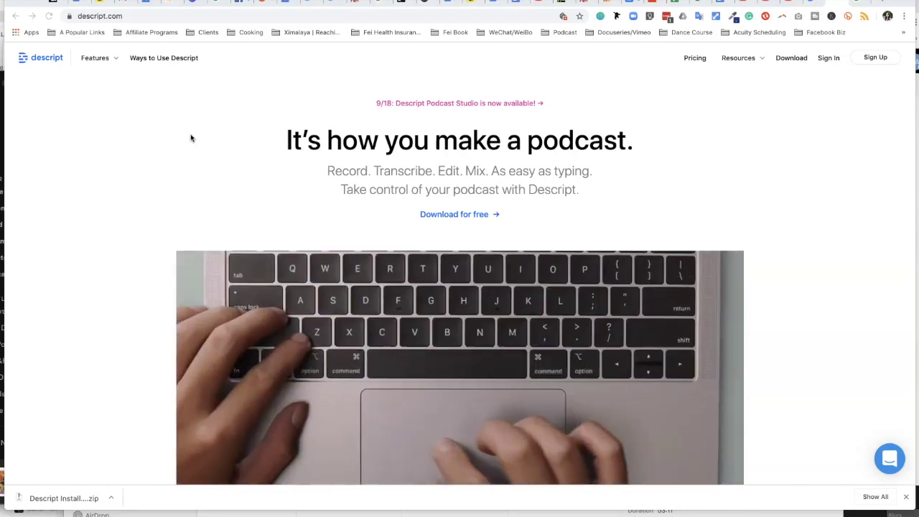
Step: Open the downloaded Descript installer archive
left_click(99, 495)
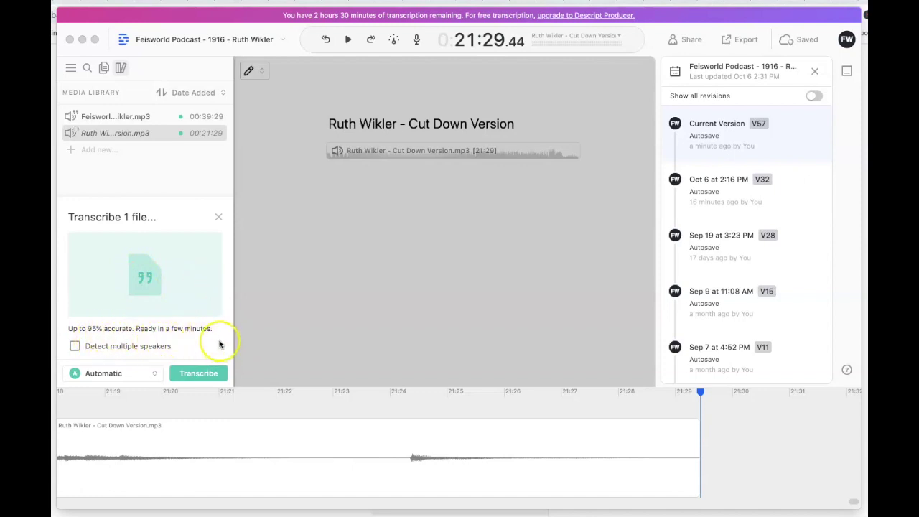
Step: Enable multiple-speaker detection and transcribe the cut-down version MP3 with the Automatic option
left_click(74, 346)
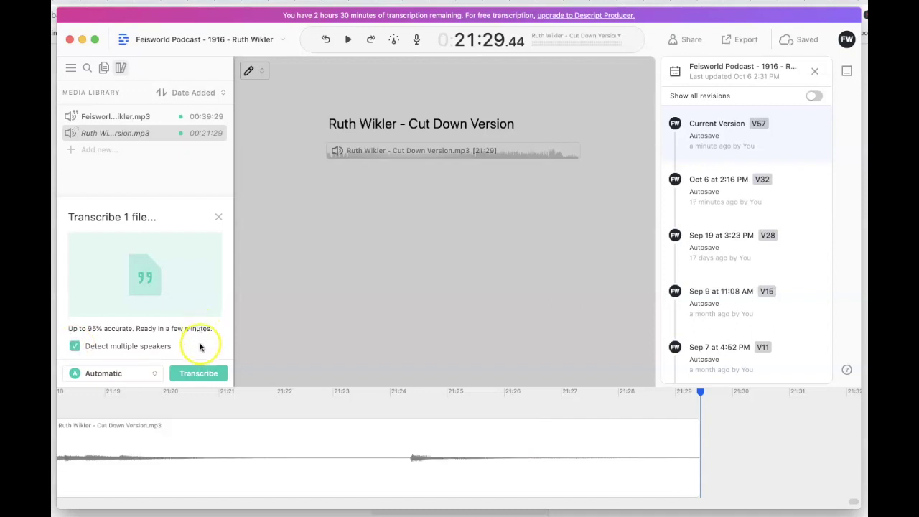
left_click(141, 376)
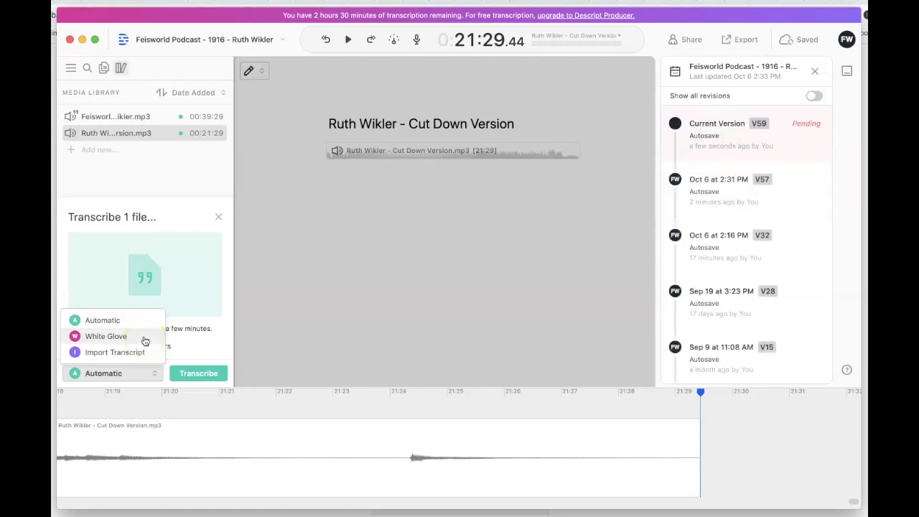
left_click(148, 359)
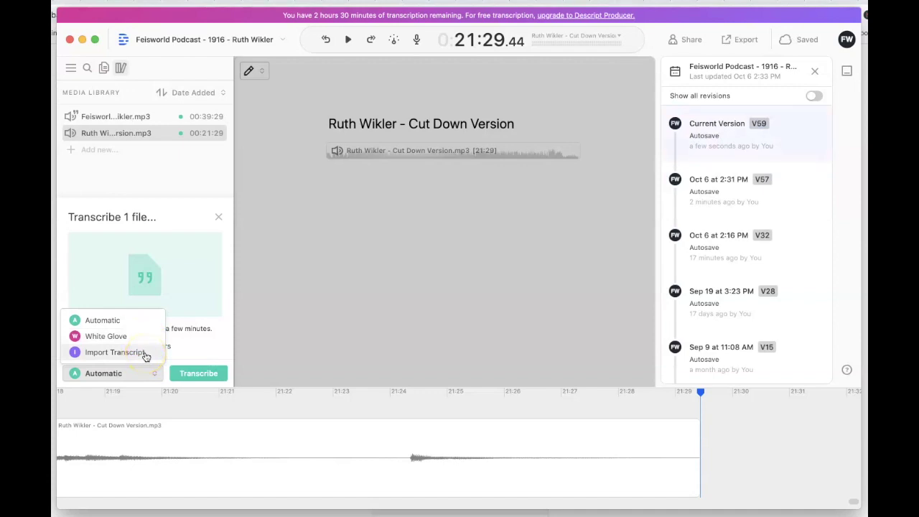
left_click(213, 349)
left_click(199, 373)
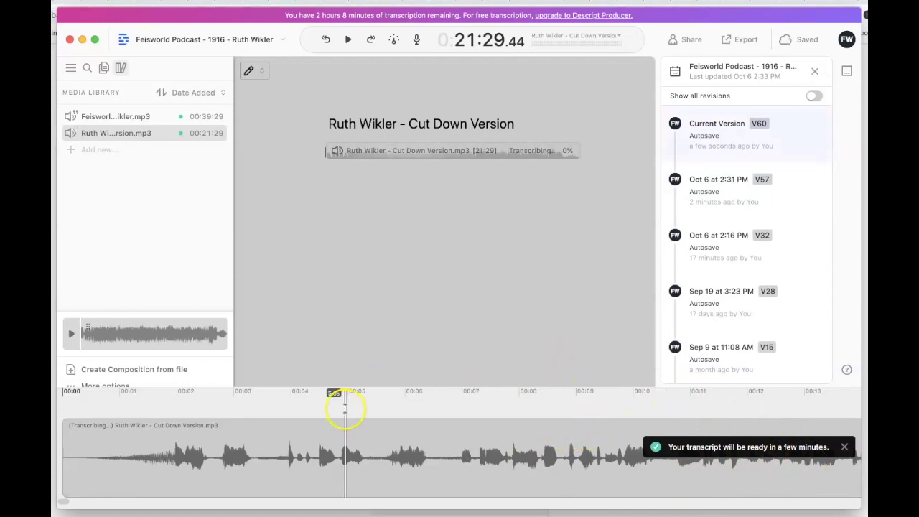
scroll(169, 364, "down", 1)
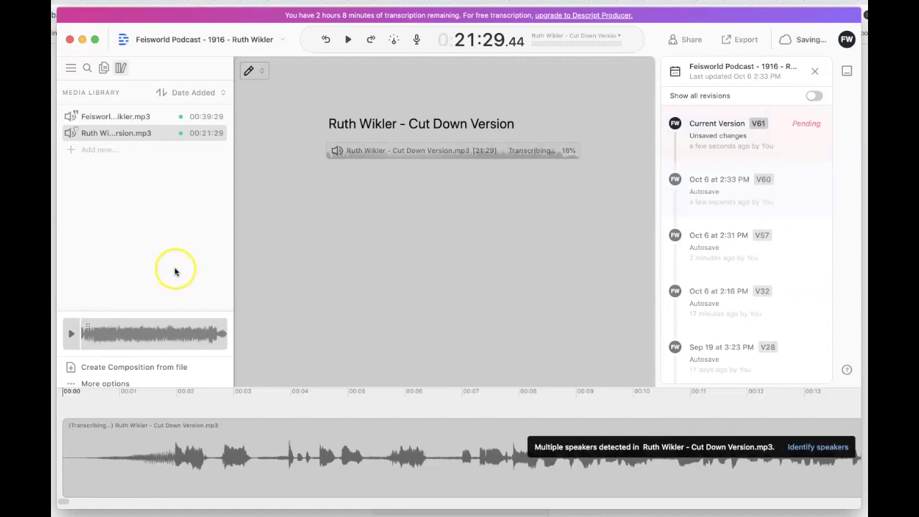
Step: Start identifying the detected speakers and label the first clip with a new speaker named Music
left_click(817, 448)
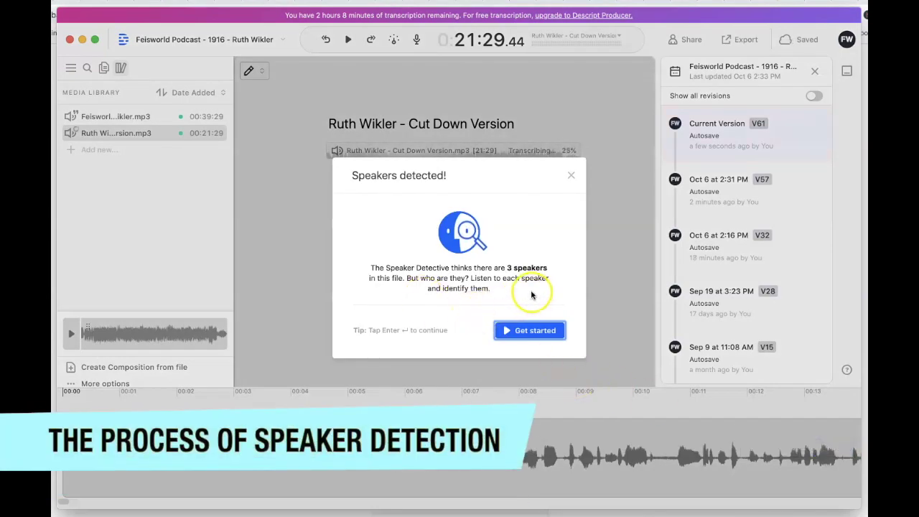
left_click(535, 331)
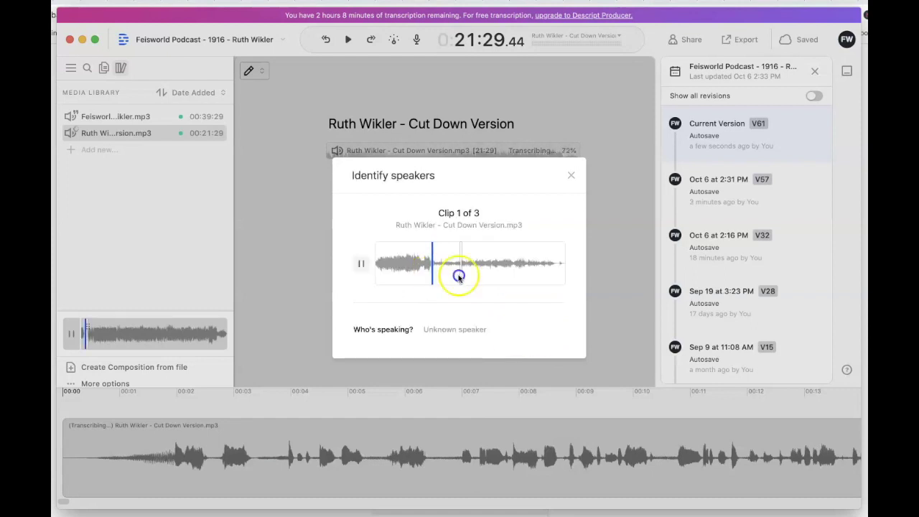
left_click(363, 265)
left_click(443, 330)
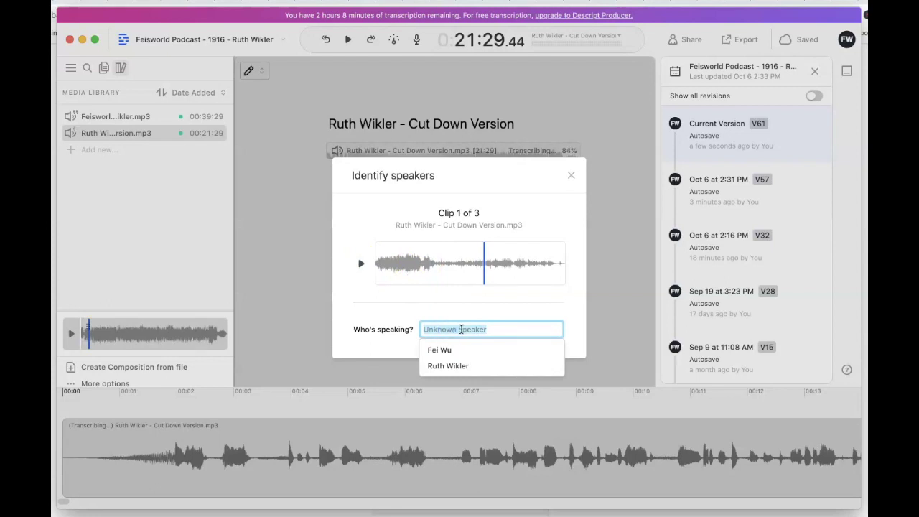
type("Music")
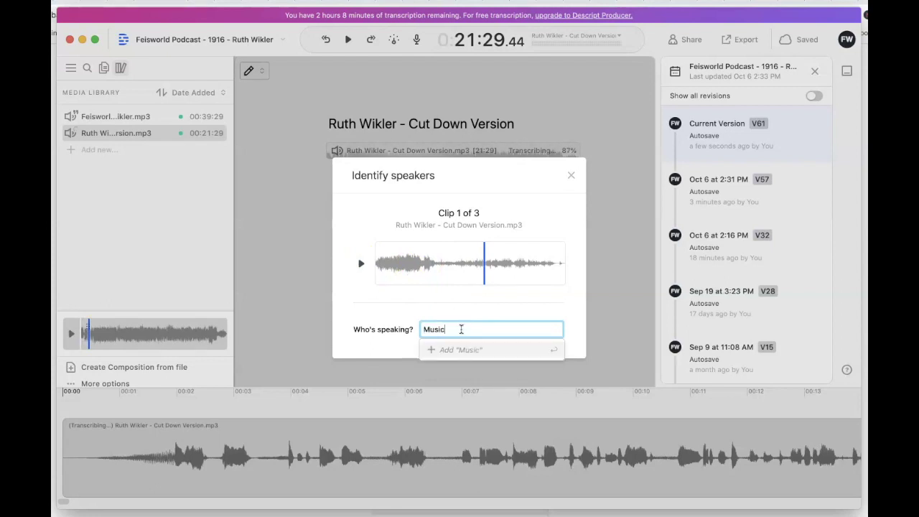
left_click(465, 349)
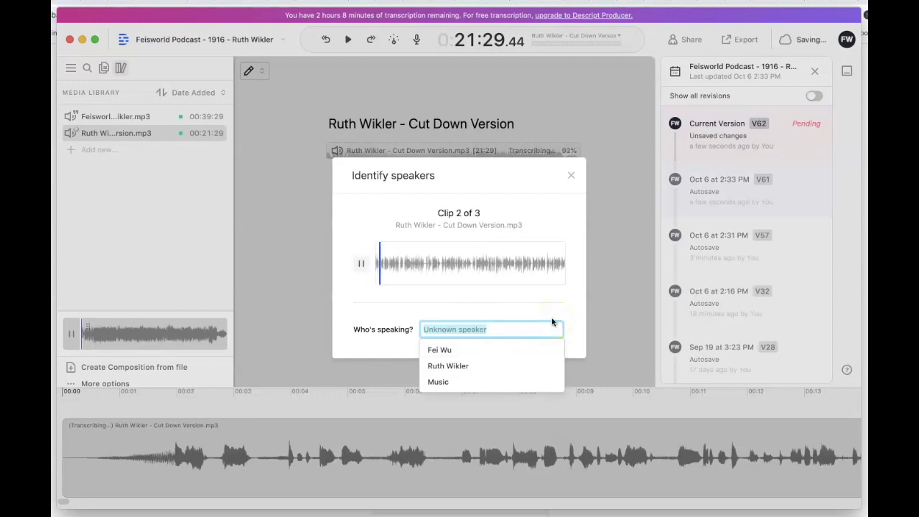
Step: Assign the second clip to the podcast host and the third clip to the guest, then finish speaker identification
left_click(361, 263)
left_click(465, 329)
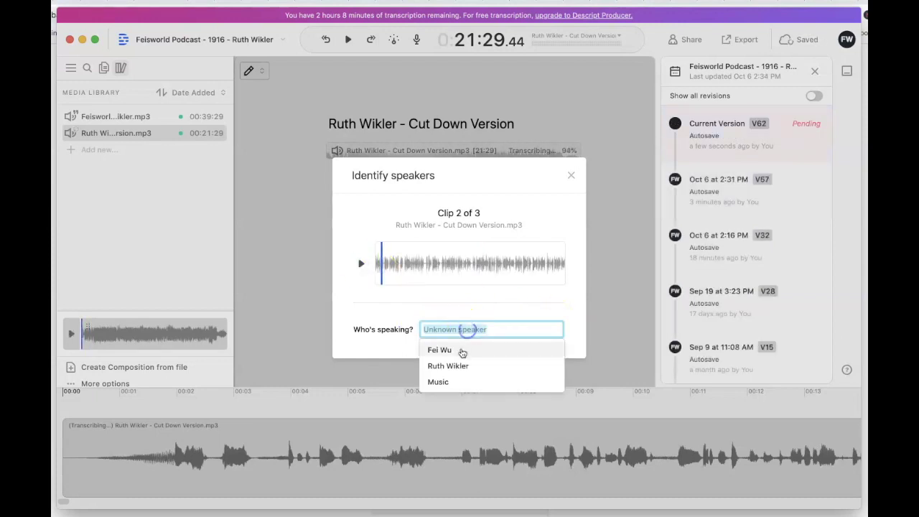
left_click(462, 350)
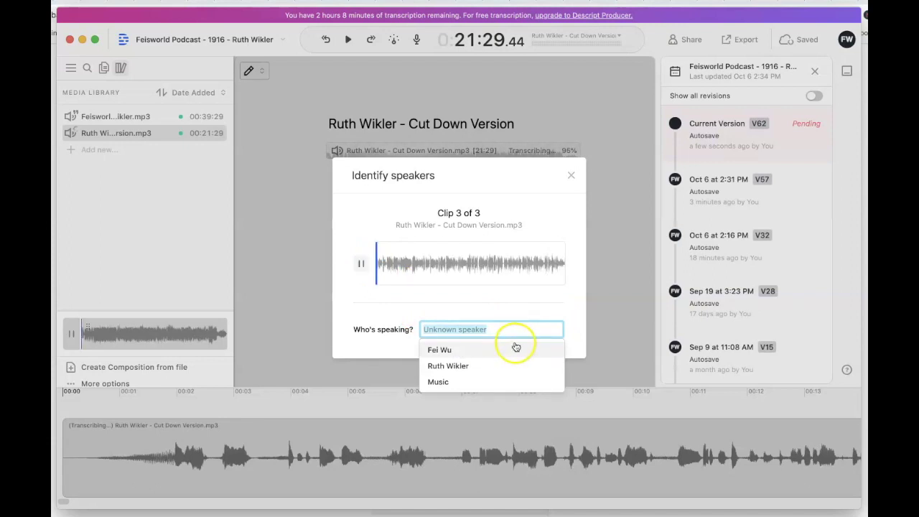
left_click(361, 263)
left_click(448, 328)
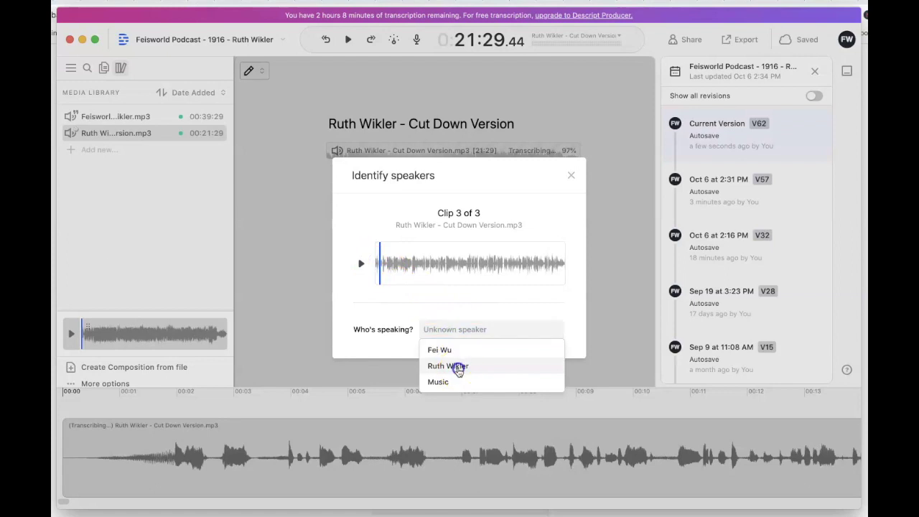
left_click(457, 366)
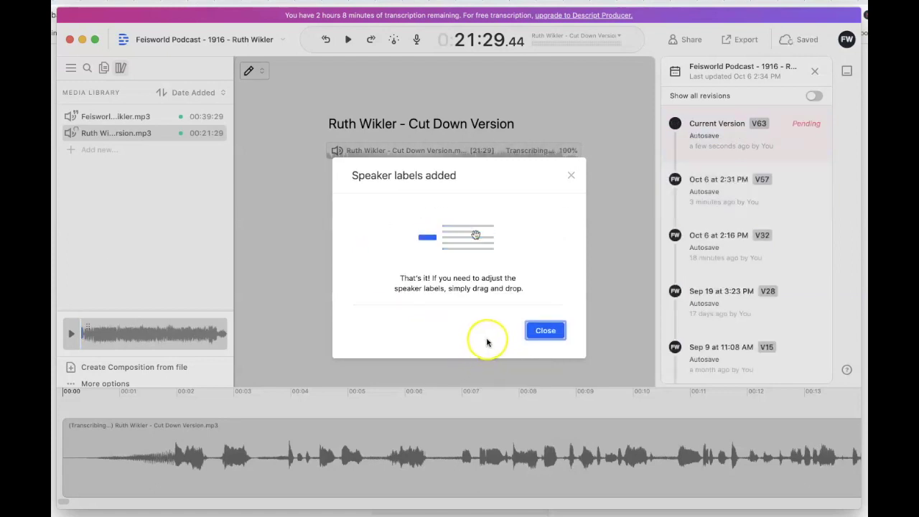
left_click(554, 335)
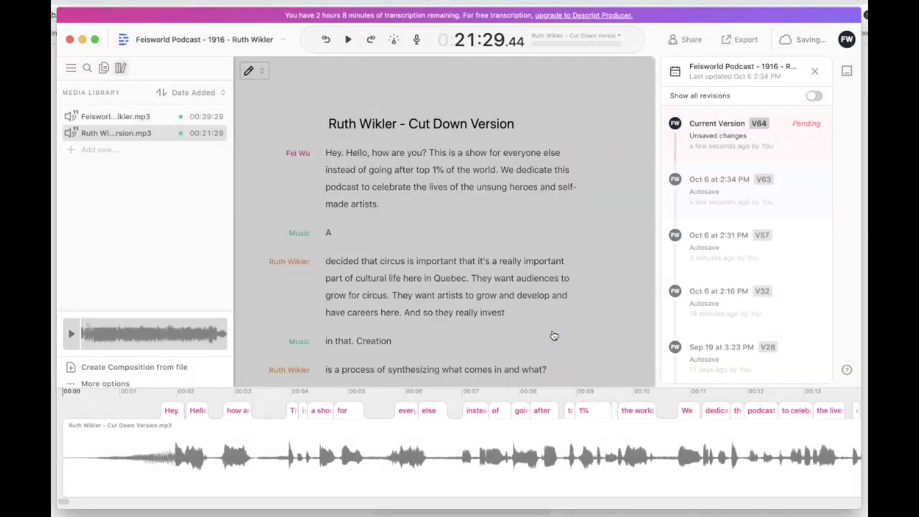
Step: Review the transcript's speaker labels and listen to the passage starting at "What I" after "high school"
left_click(548, 346)
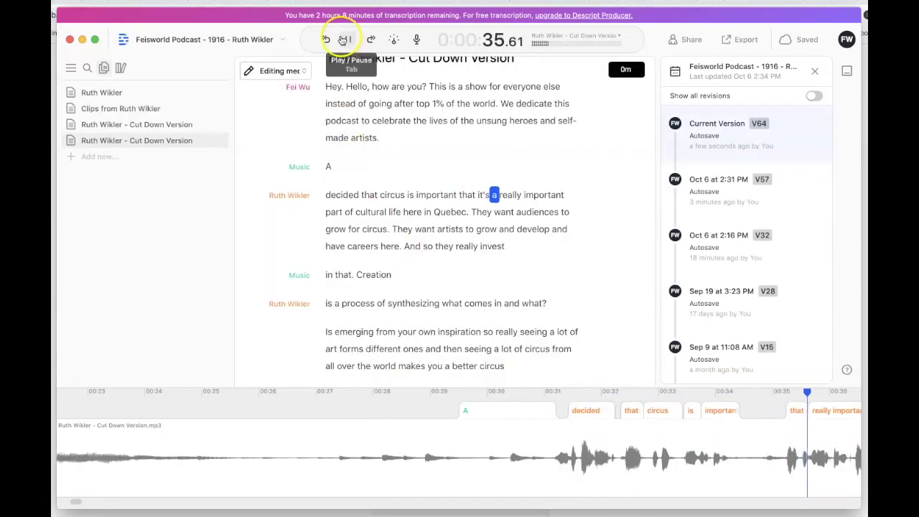
left_click(348, 40)
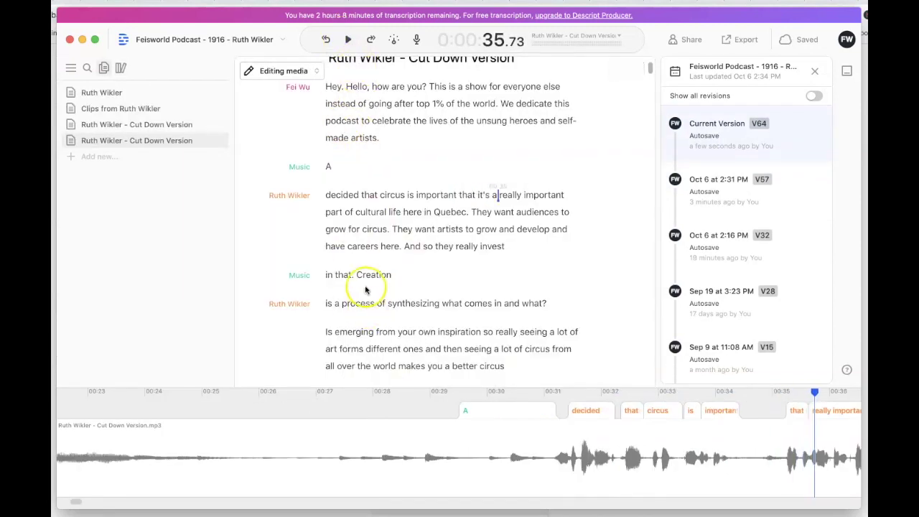
scroll(368, 290, "down", 1)
scroll(369, 288, "down", 5)
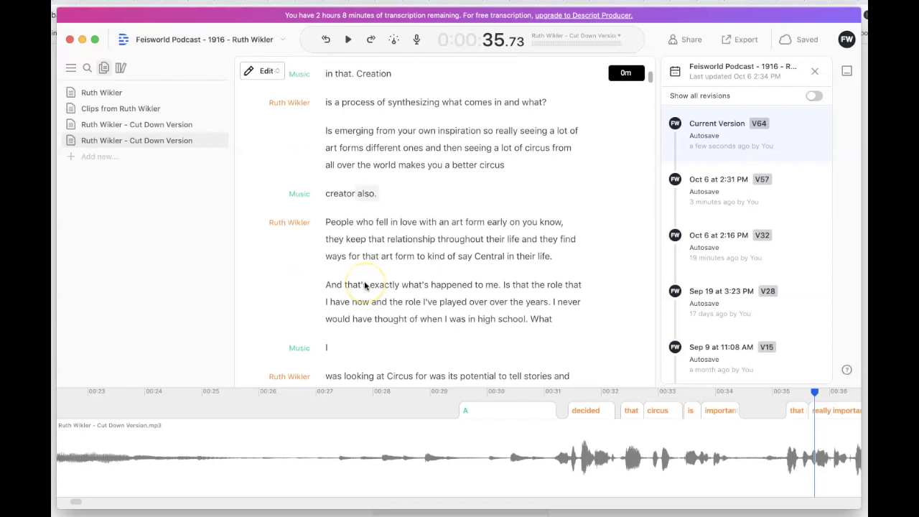
scroll(365, 286, "down", 3)
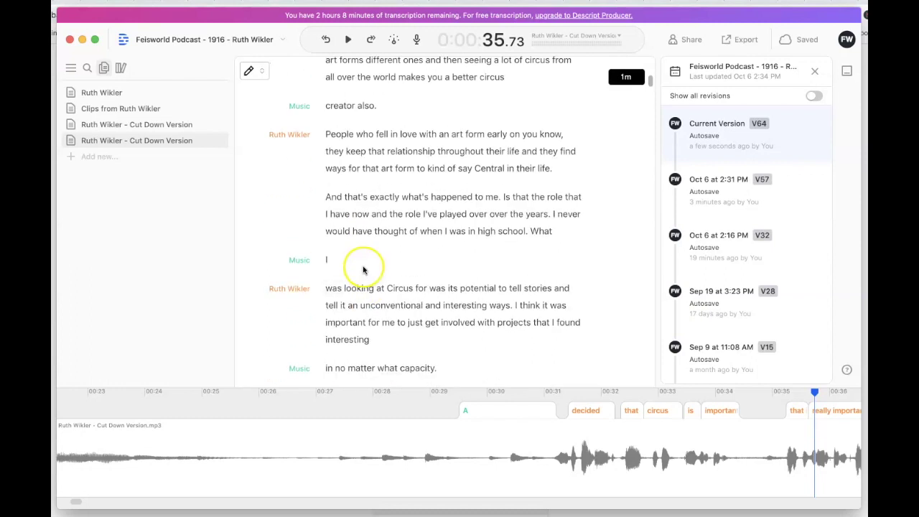
left_click(535, 233)
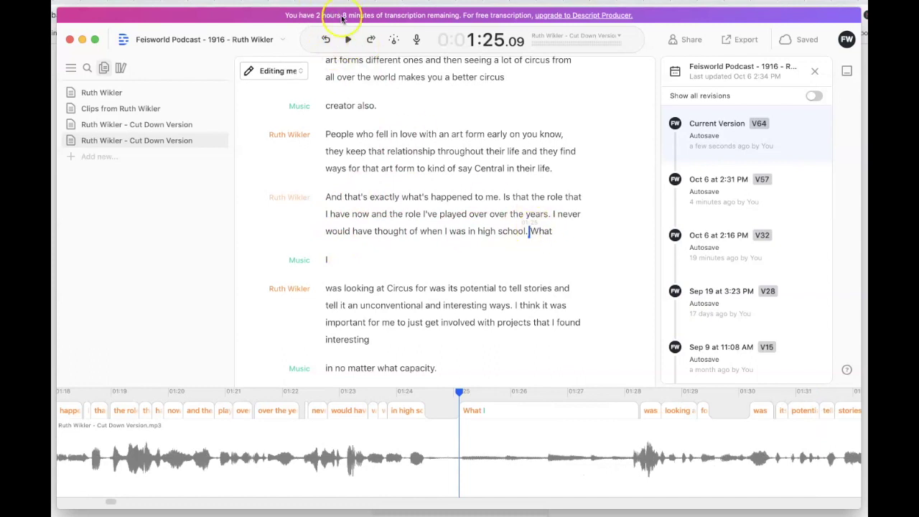
left_click(349, 40)
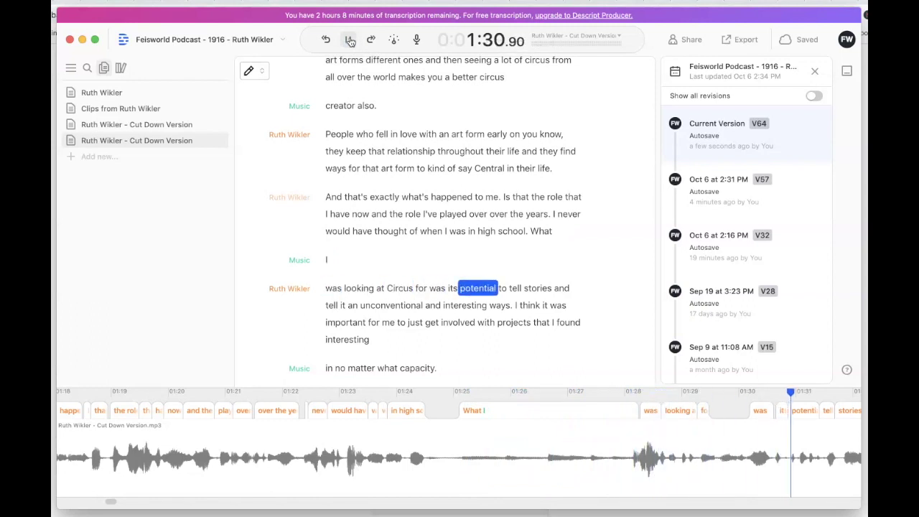
left_click(348, 41)
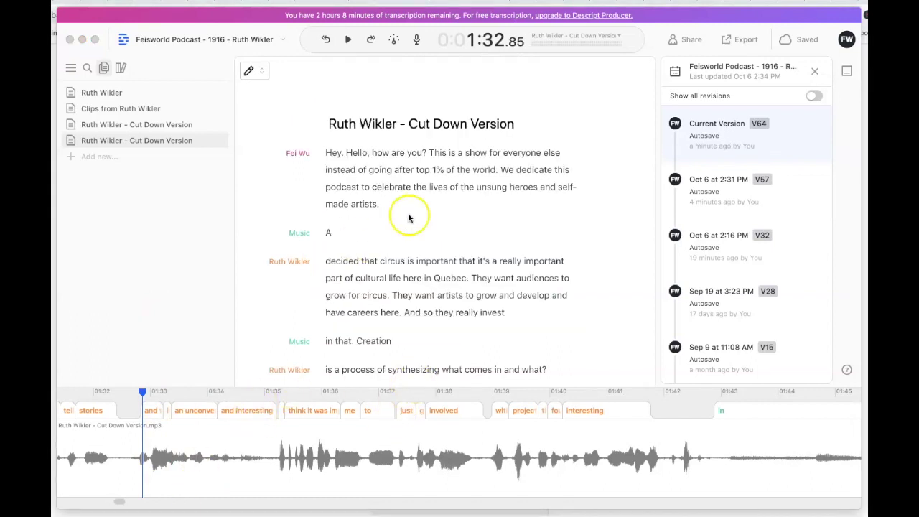
left_click(381, 145)
left_click(382, 149)
left_click(172, 37)
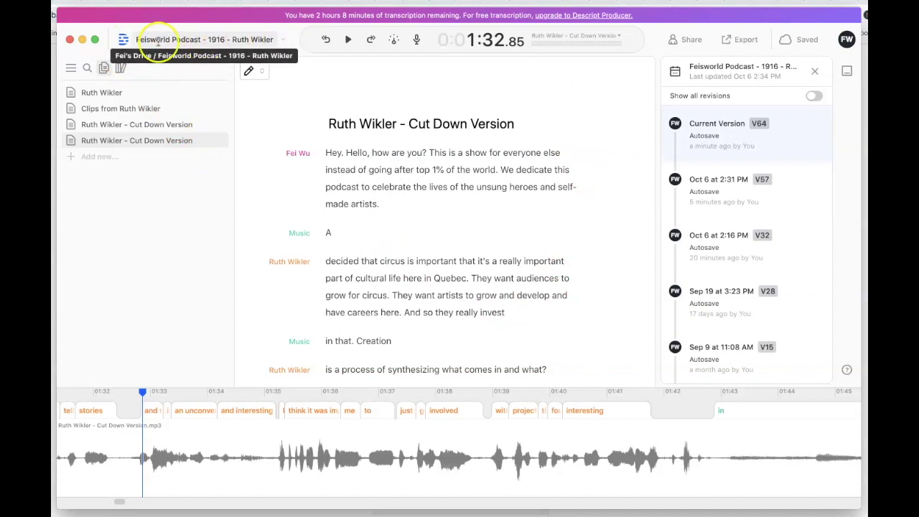
Step: Hide the project's version history, show it again, and look through the saved revisions back to the oldest one
left_click(283, 40)
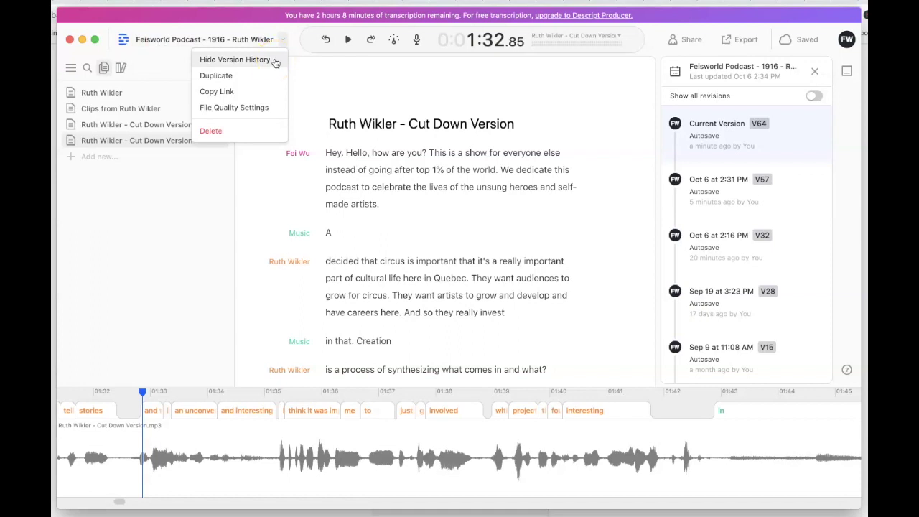
left_click(275, 62)
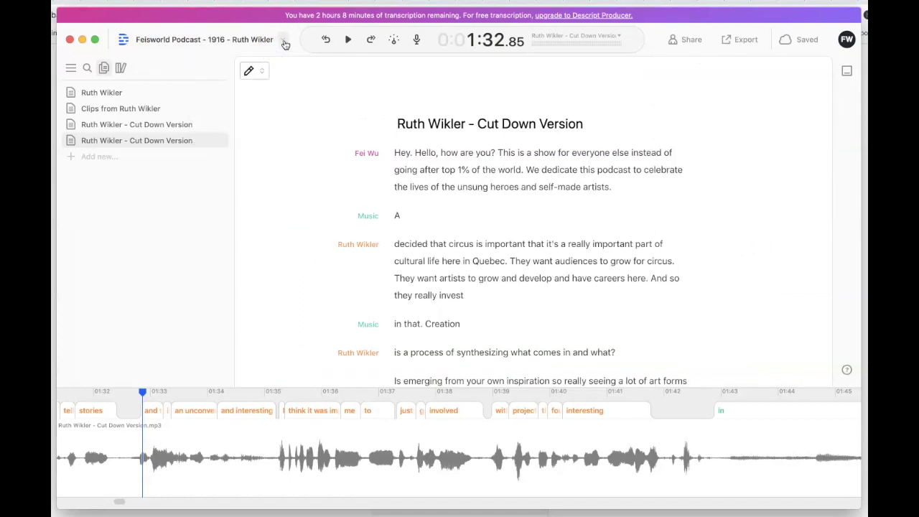
left_click(284, 41)
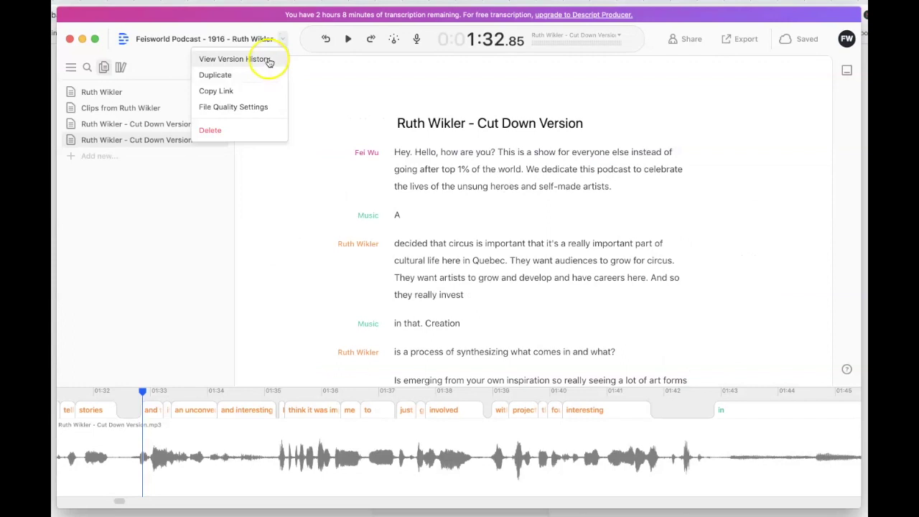
left_click(268, 60)
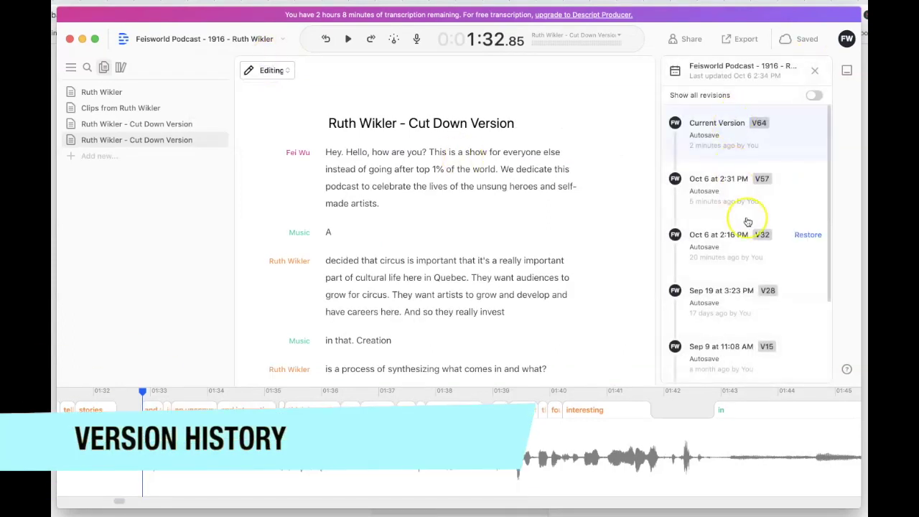
scroll(747, 221, "down", 5)
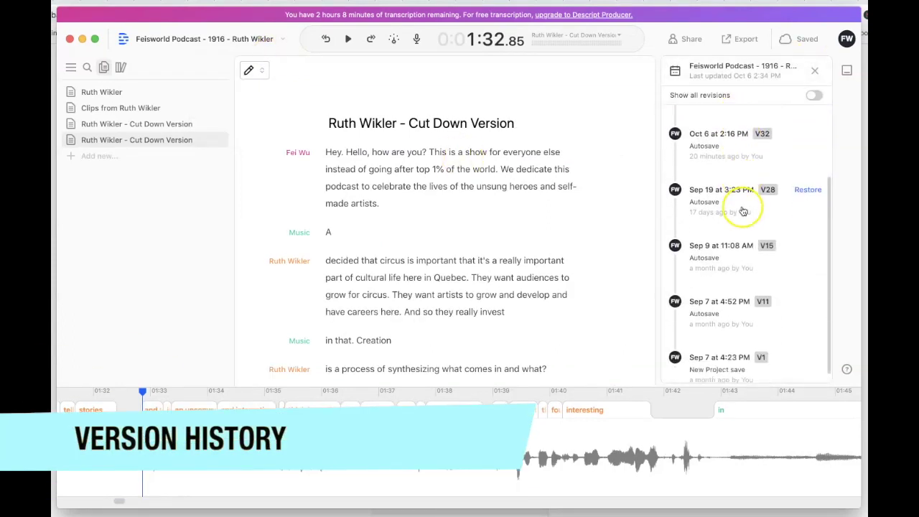
scroll(743, 211, "down", 1)
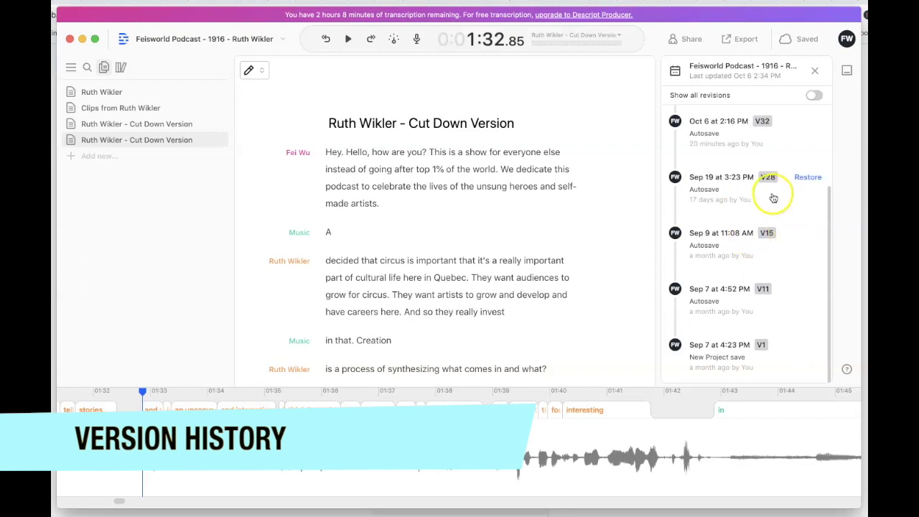
scroll(777, 230, "up", 5)
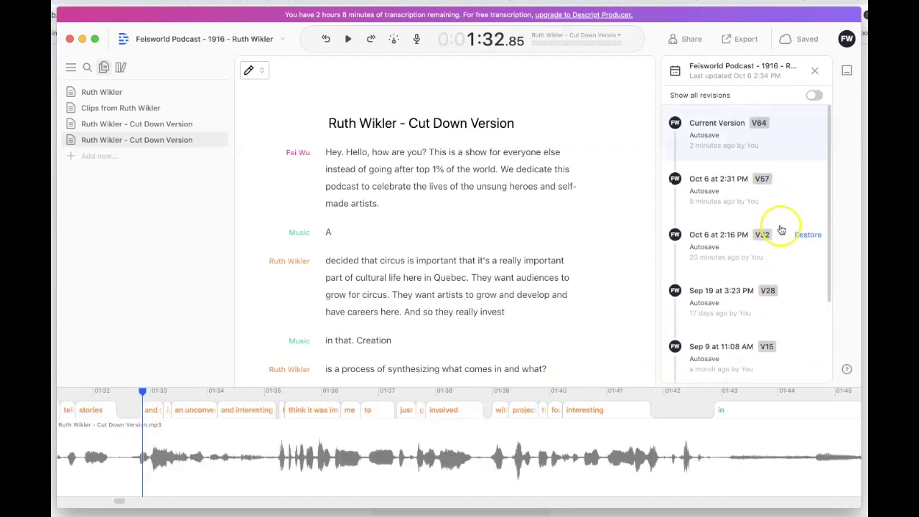
left_click(283, 39)
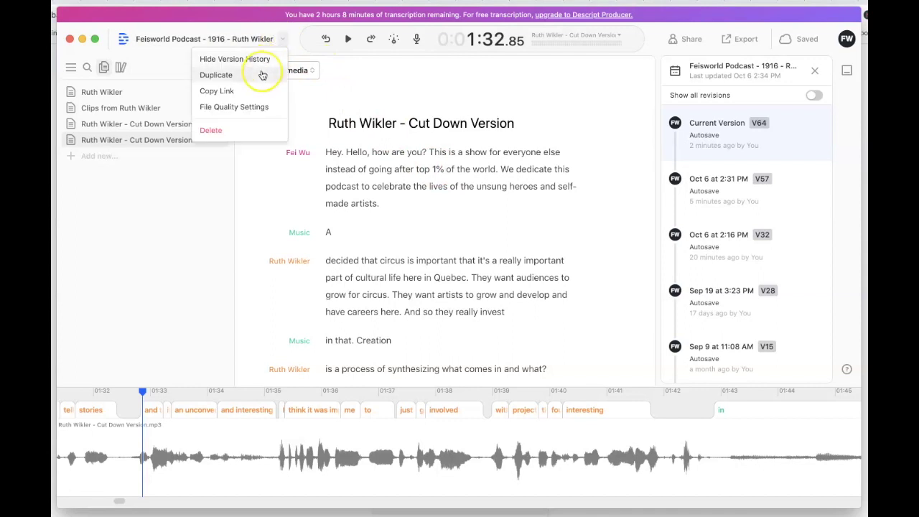
left_click(258, 93)
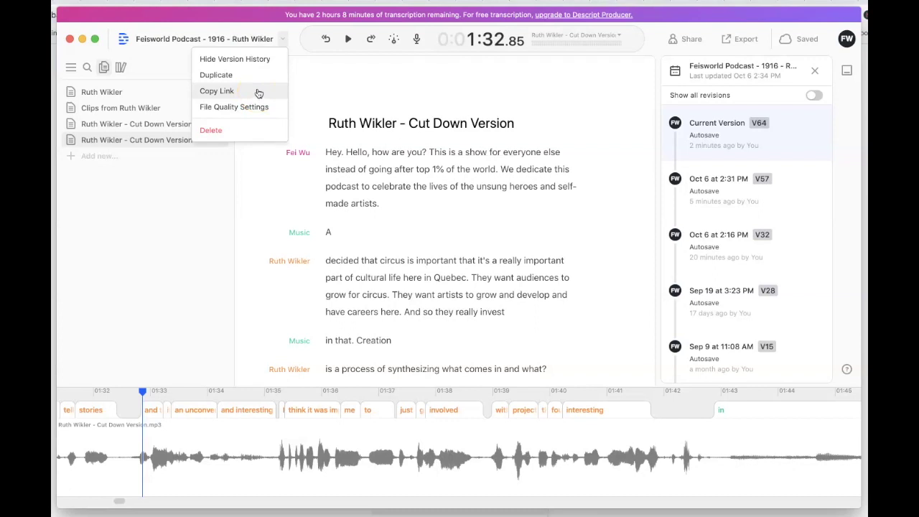
left_click(262, 109)
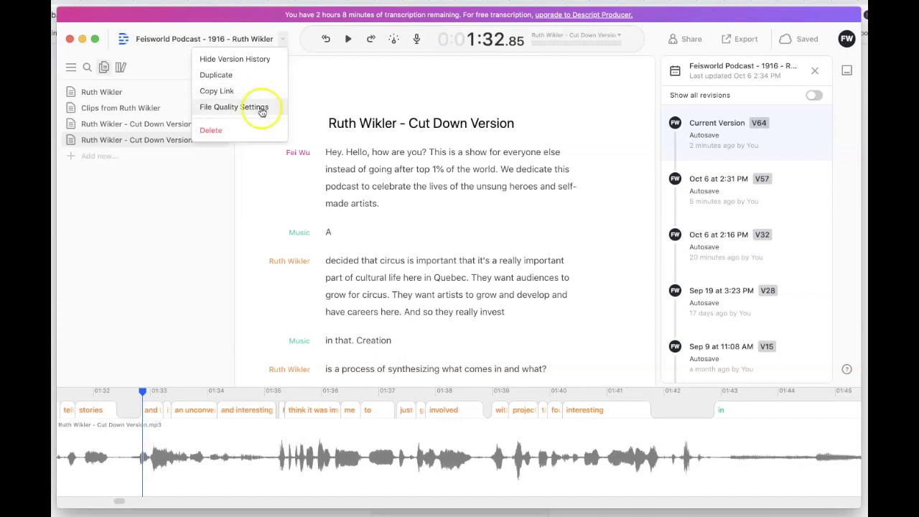
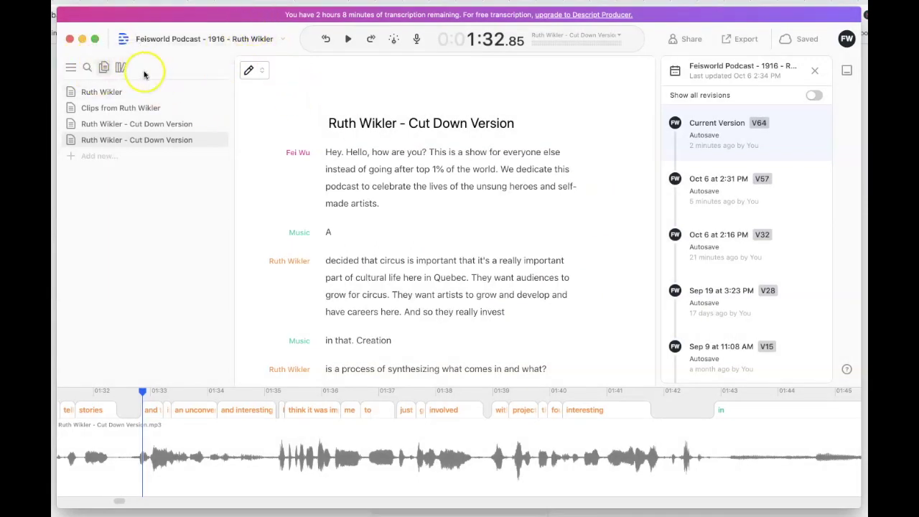
Step: Collapse the project sidebar, expand it again, and widen it to give the composition names more room
left_click(70, 68)
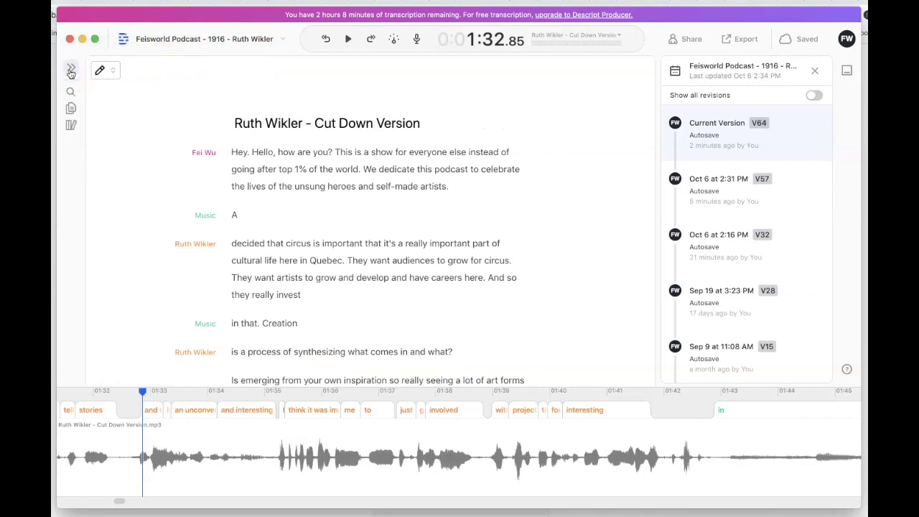
left_click(71, 70)
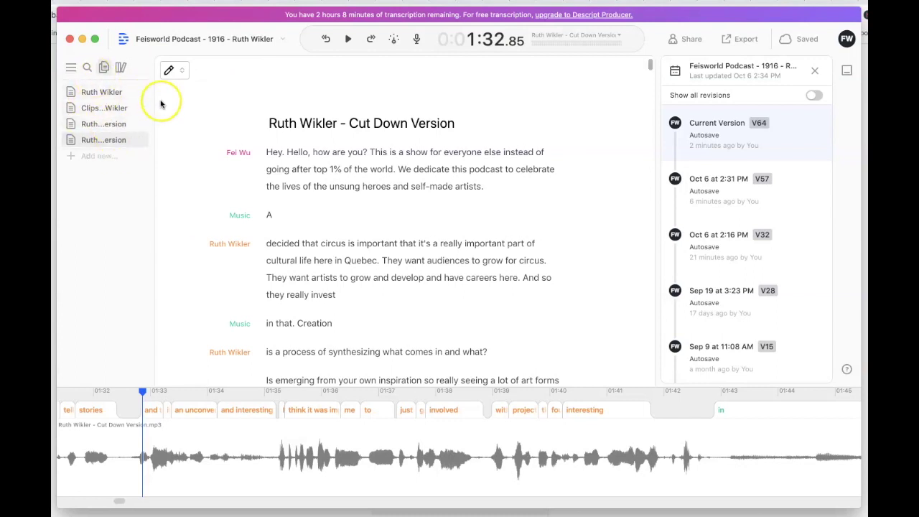
left_click_drag(153, 107, 199, 106)
Step: Search the project for "creation" and jump to several of the matches in the full interview's transcript
left_click(87, 67)
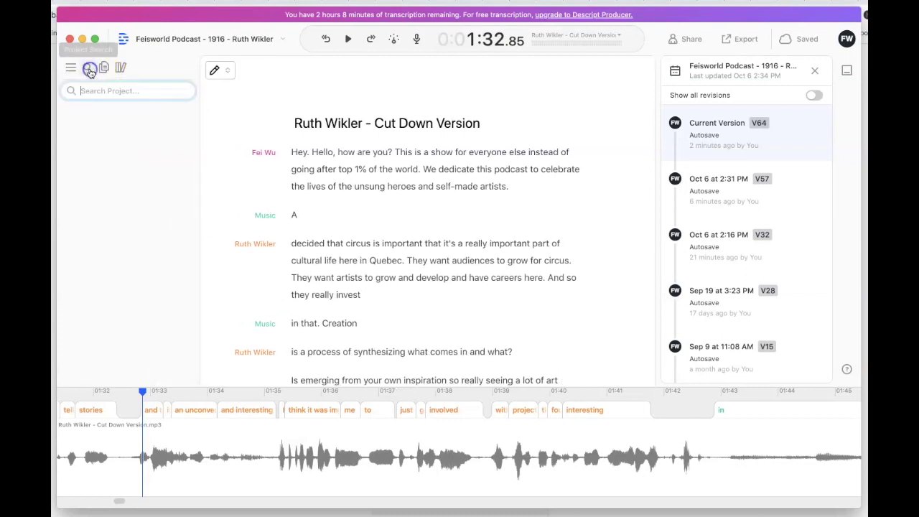
left_click(92, 89)
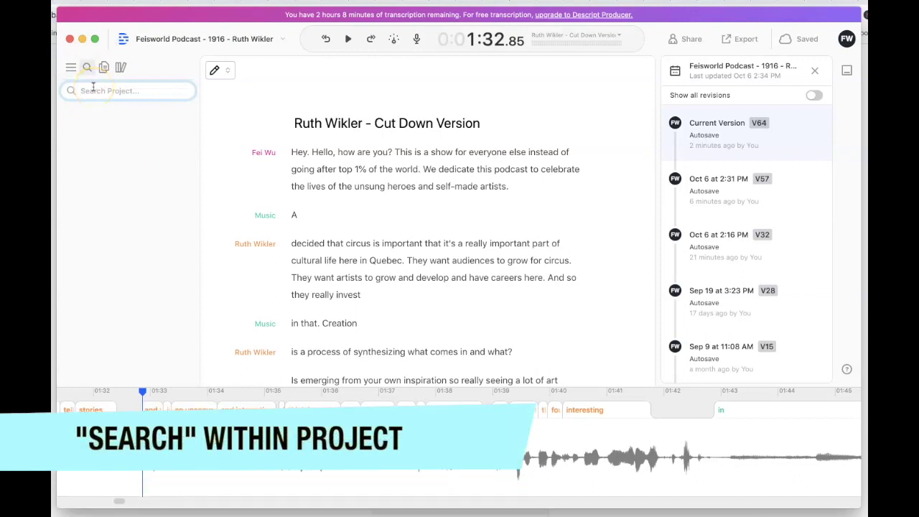
key("Return")
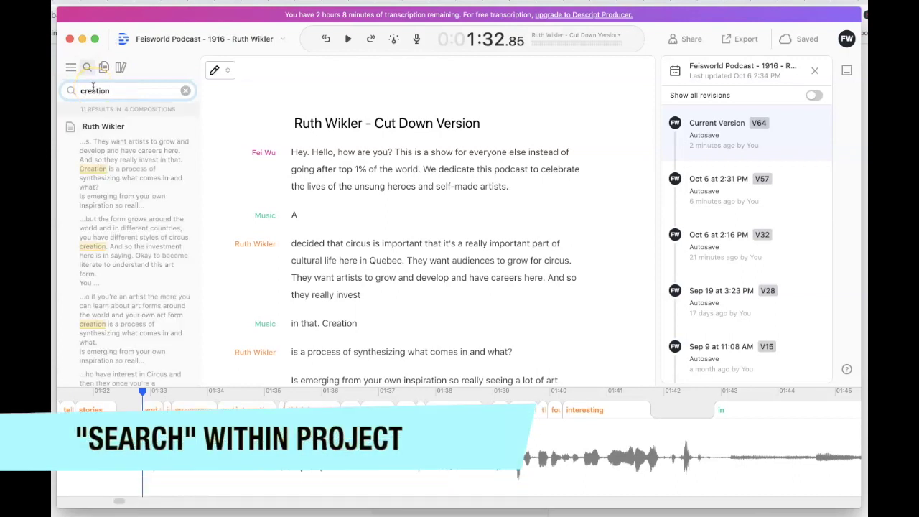
left_click(116, 167)
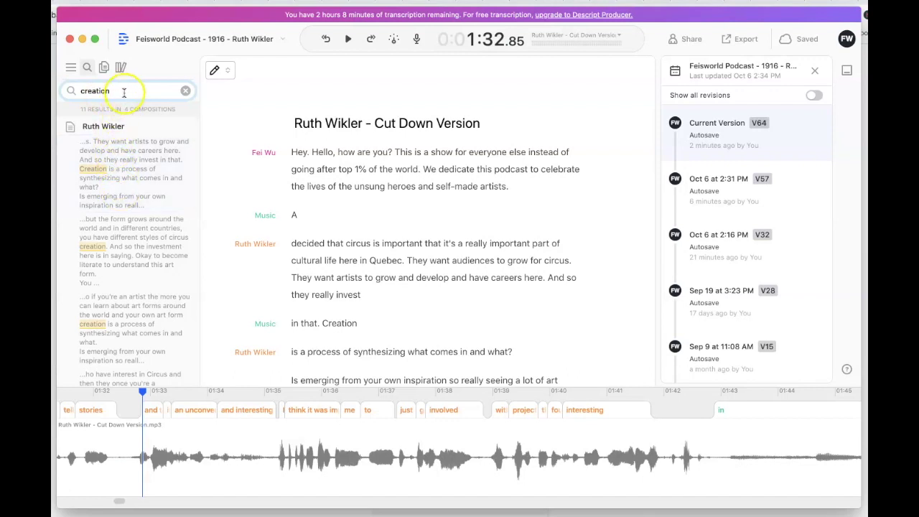
scroll(160, 297, "down", 3)
left_click(129, 208)
left_click(287, 206)
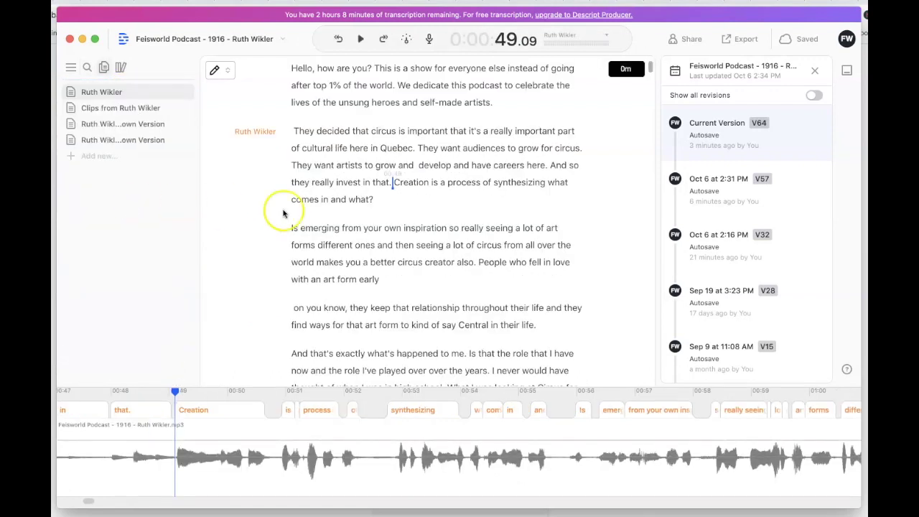
key("super+f")
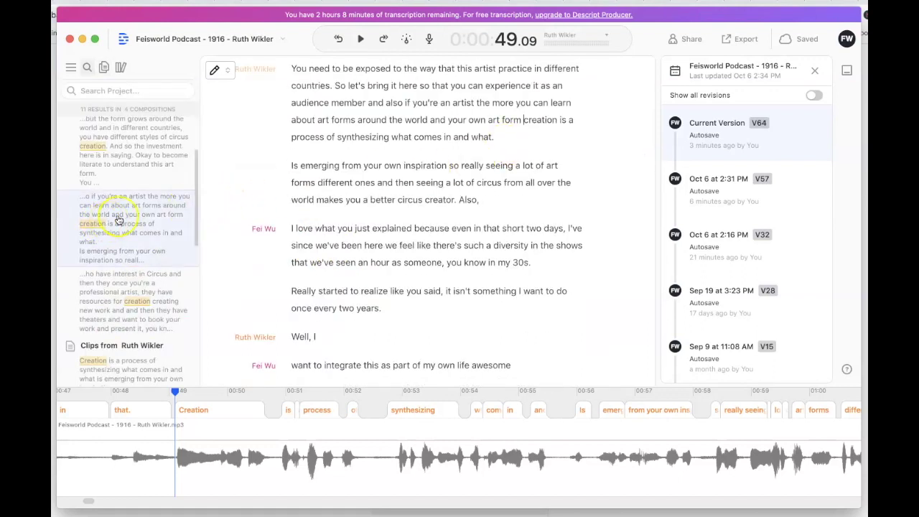
left_click(87, 144)
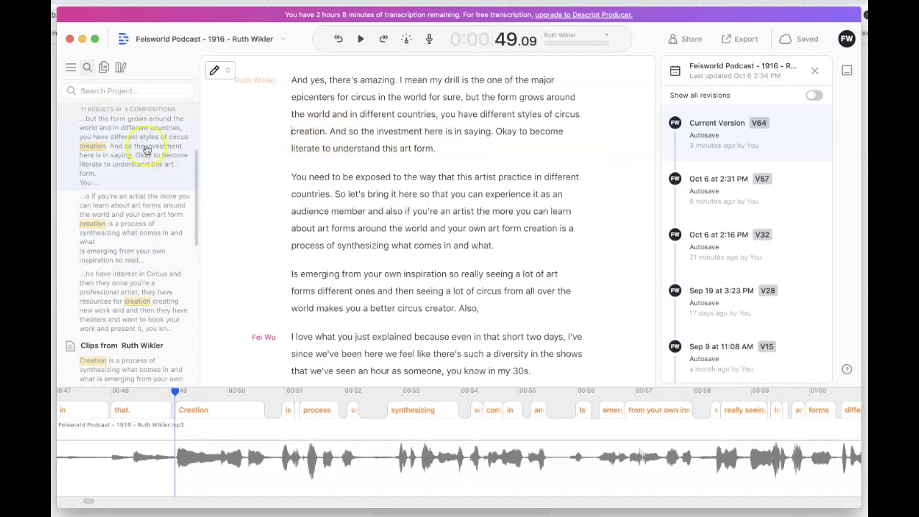
Step: List the project's compositions and look through each one in turn, ending with the last Cut Down Version
left_click(104, 66)
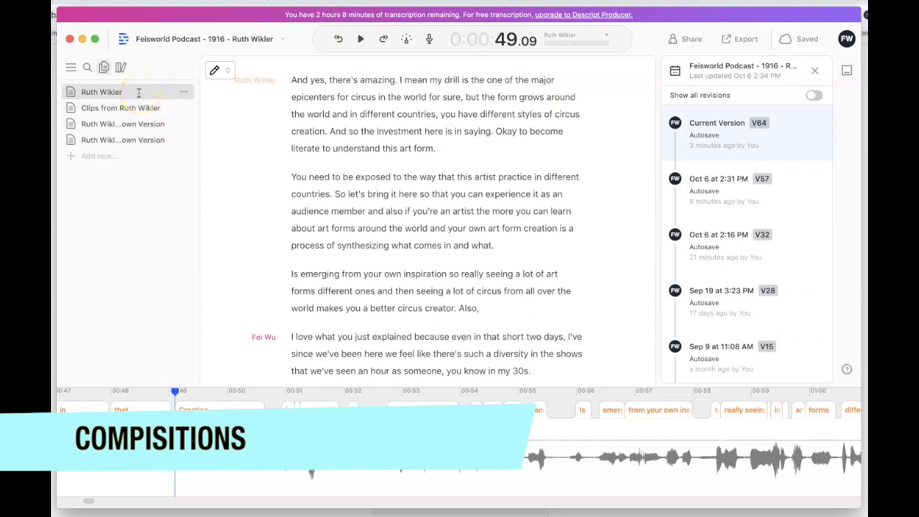
left_click(120, 92)
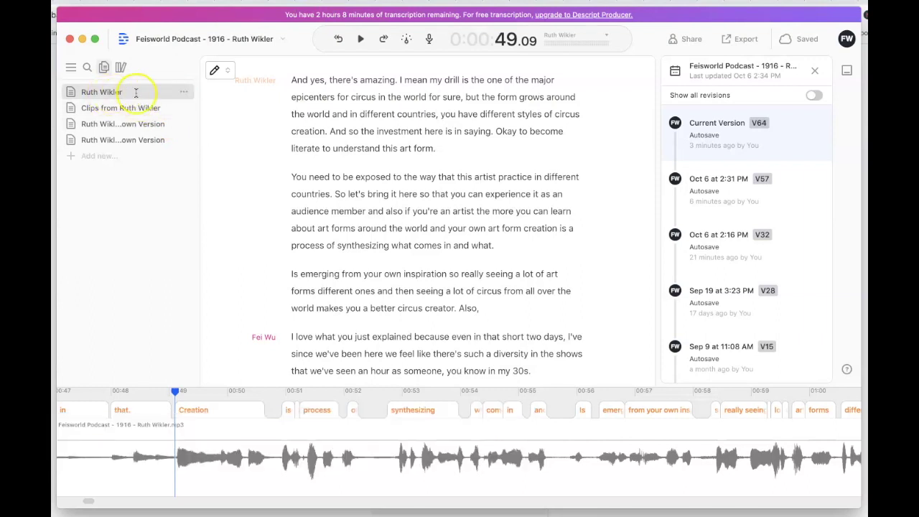
left_click(129, 106)
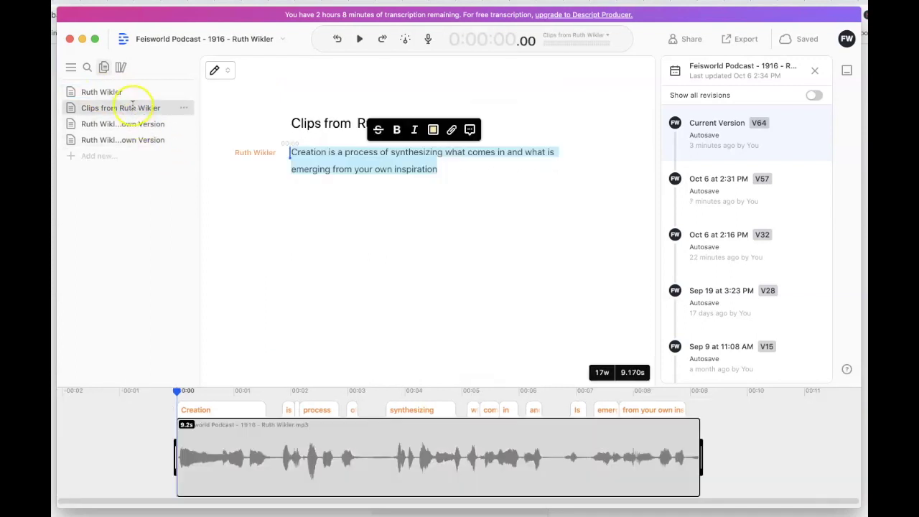
left_click(130, 126)
left_click(137, 140)
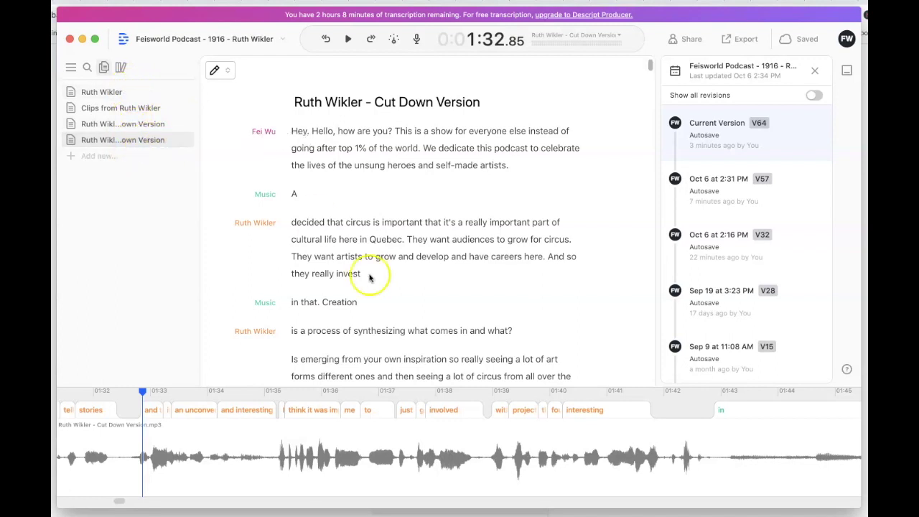
scroll(503, 273, "down", 2)
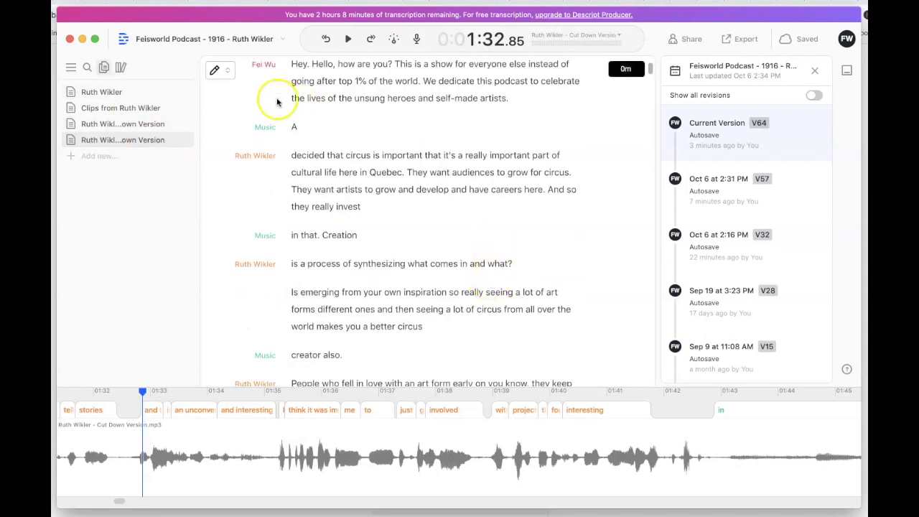
Step: Check the available editing modes and listen to the passage from "decided that circus" through "cultural", raising the volume
left_click(226, 72)
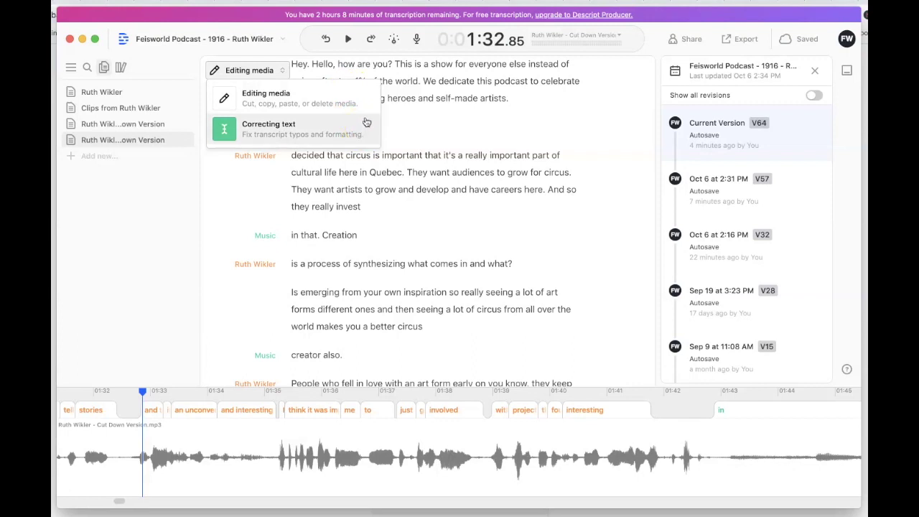
left_click(336, 189)
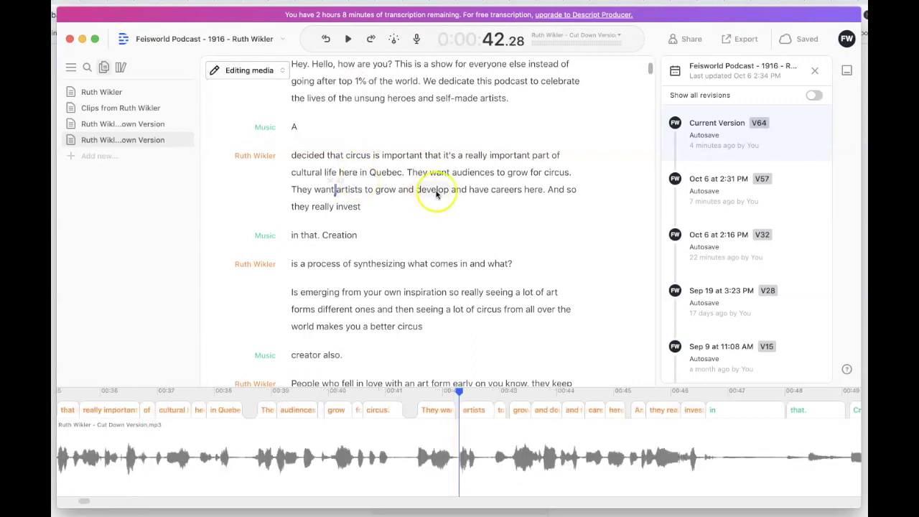
scroll(290, 179, "up", 1)
left_click(290, 178)
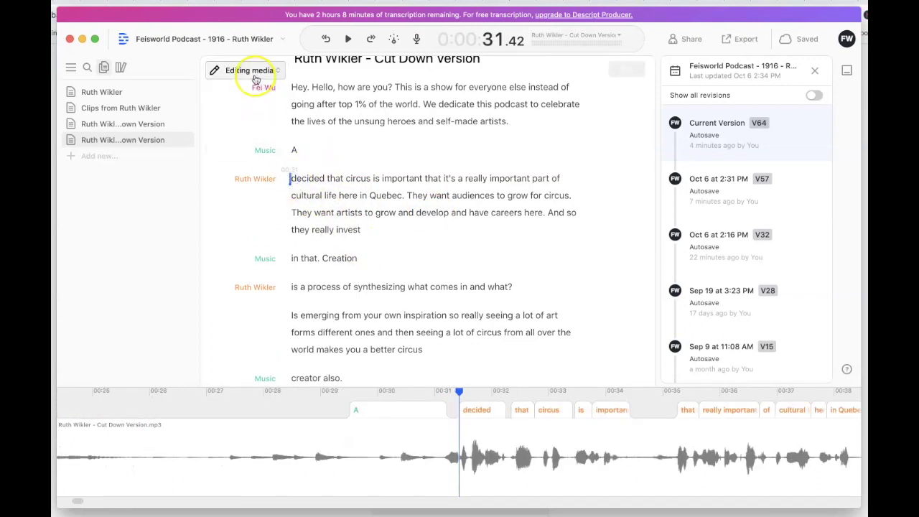
left_click(348, 40)
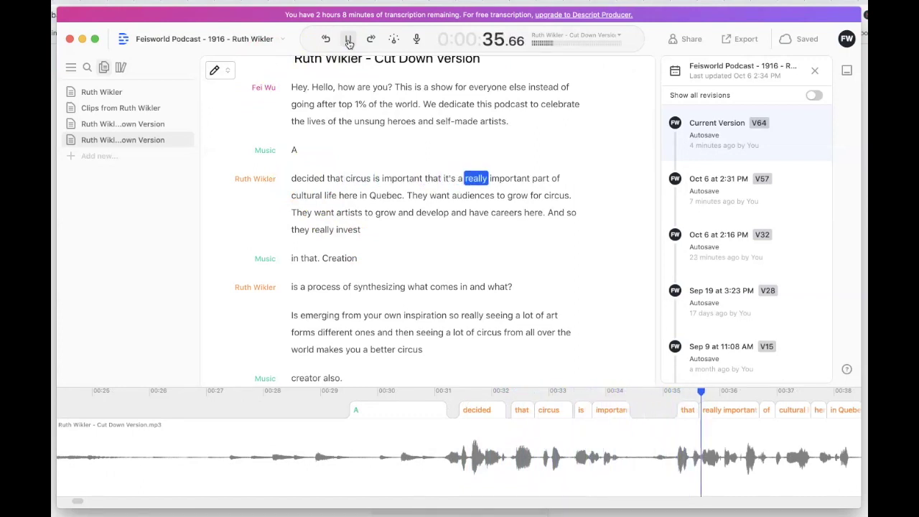
left_click(323, 195)
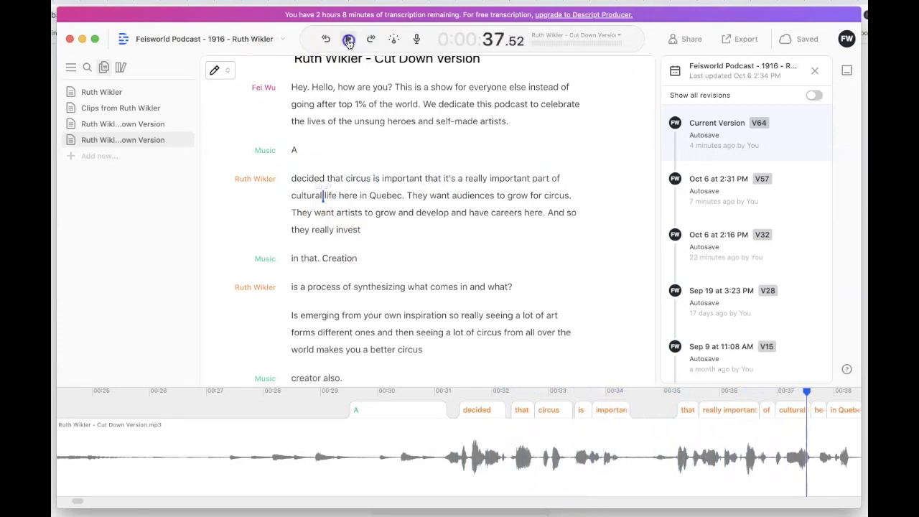
key("XF86AudioRaiseVolume")
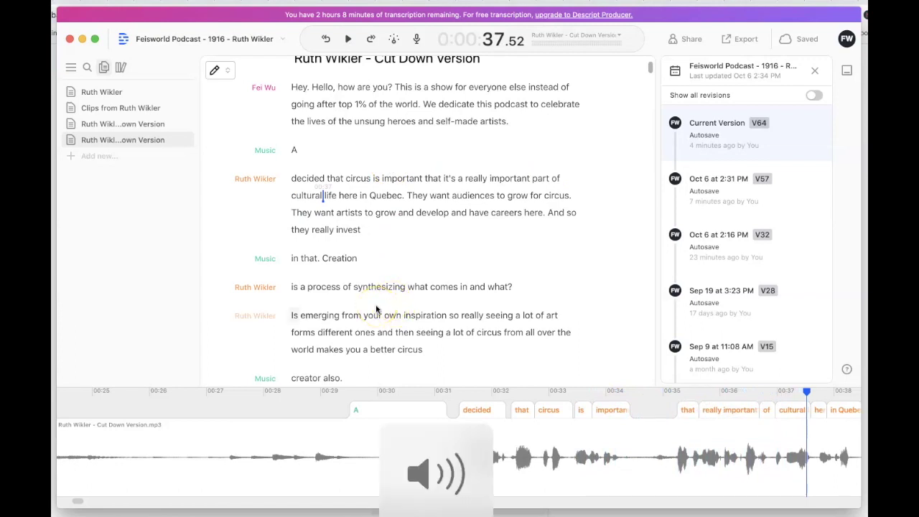
Step: Try deleting the phrase "decided that circus is important that" from the guest's first paragraph and undo it, two times
left_click(368, 181)
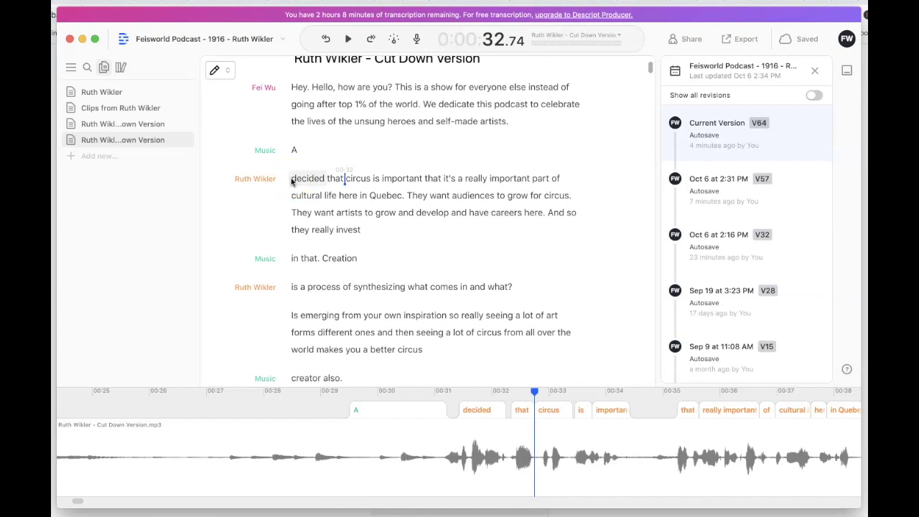
left_click_drag(291, 182, 440, 180)
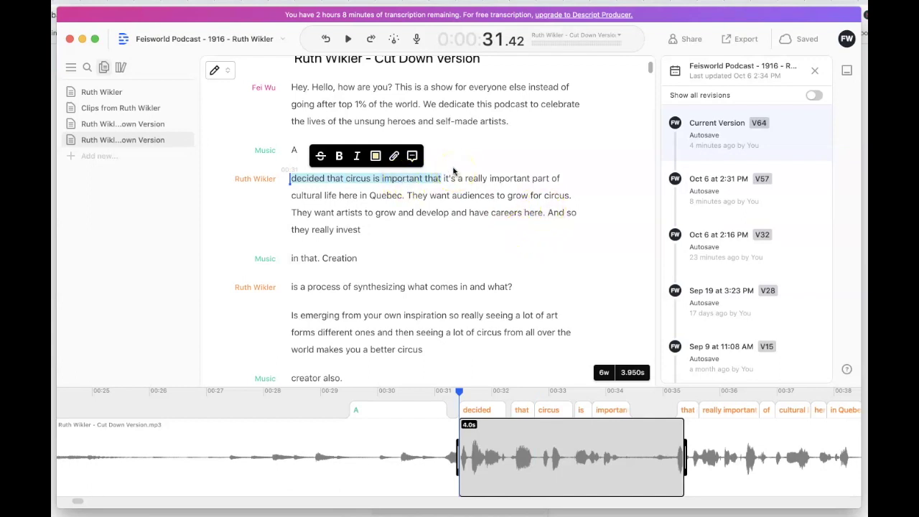
key("BackSpace")
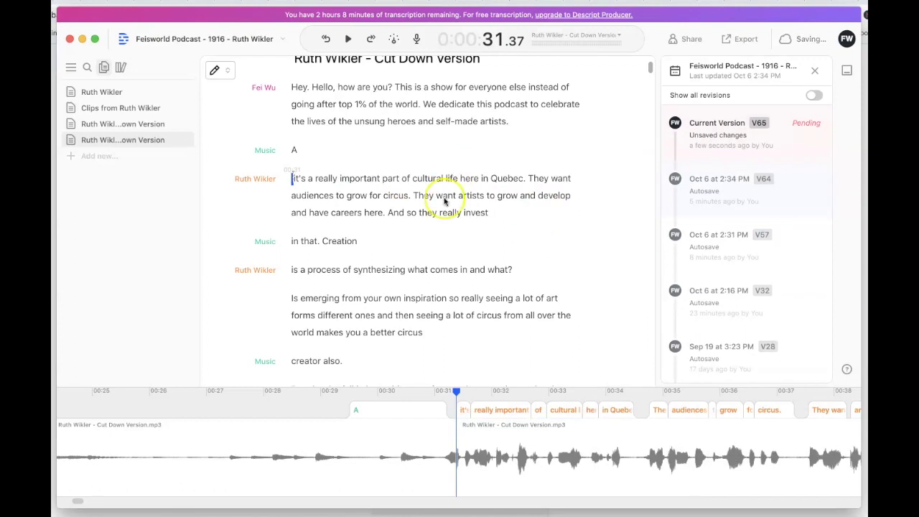
key("super+z")
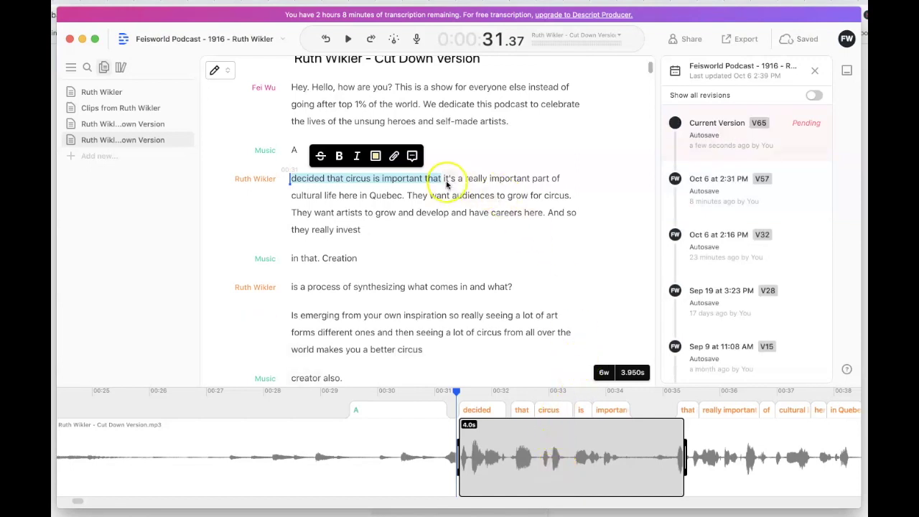
key("BackSpace")
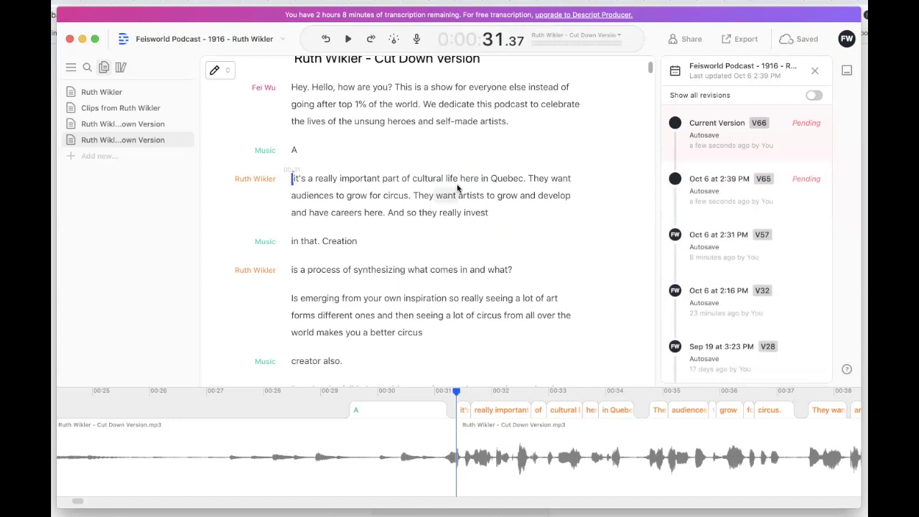
key("super+z")
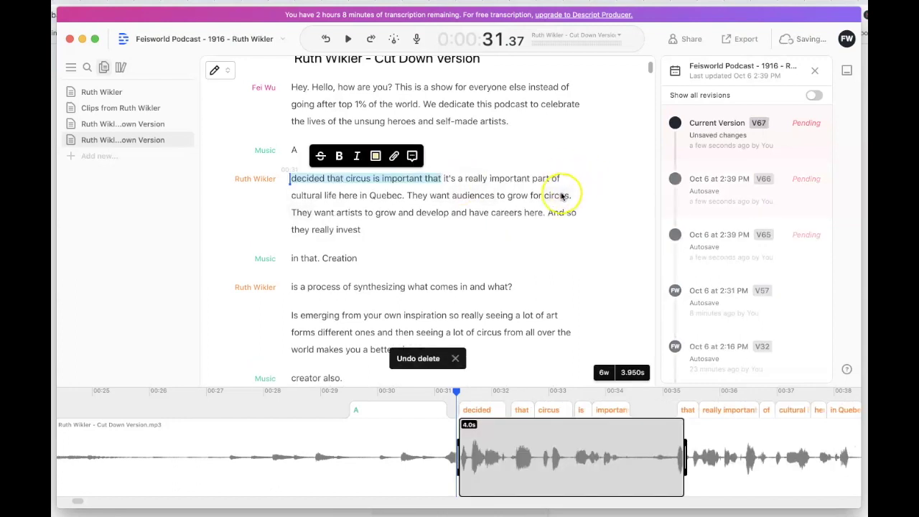
Step: Strike through the phrase "decided that circus is important that" in the guest's first paragraph
left_click(320, 156)
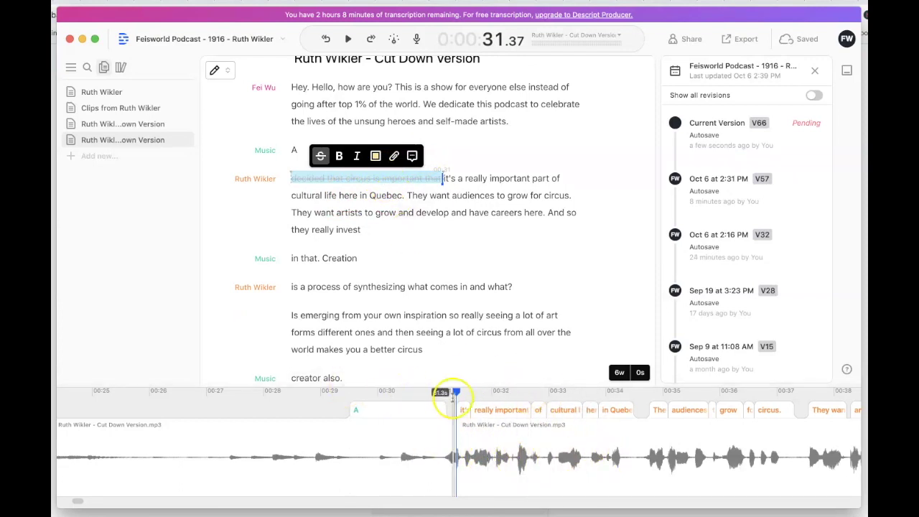
Step: Make the timeline slightly shorter, and hide and show it a couple of times
mouse_move(425, 384)
left_mouse_down()
mouse_move(429, 309)
mouse_move(431, 390)
left_mouse_up()
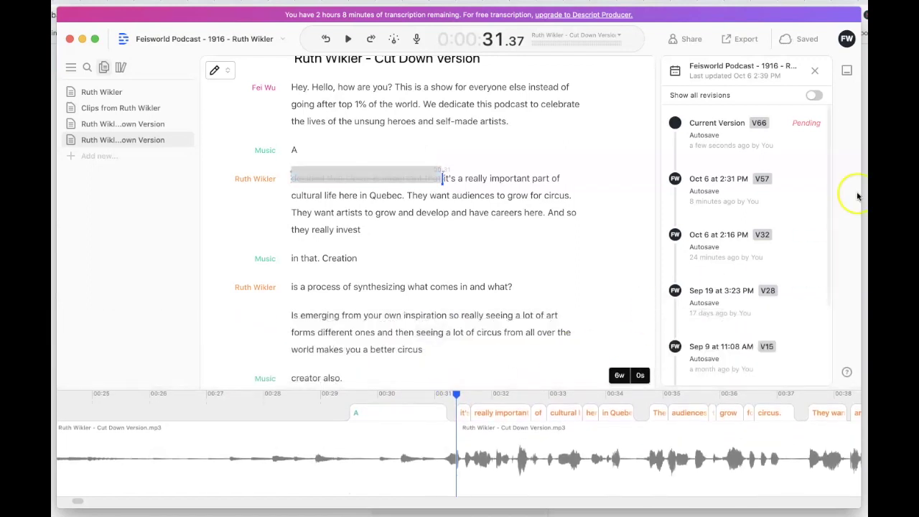
left_click(848, 71)
left_click(847, 71)
left_click(849, 71)
left_click(849, 71)
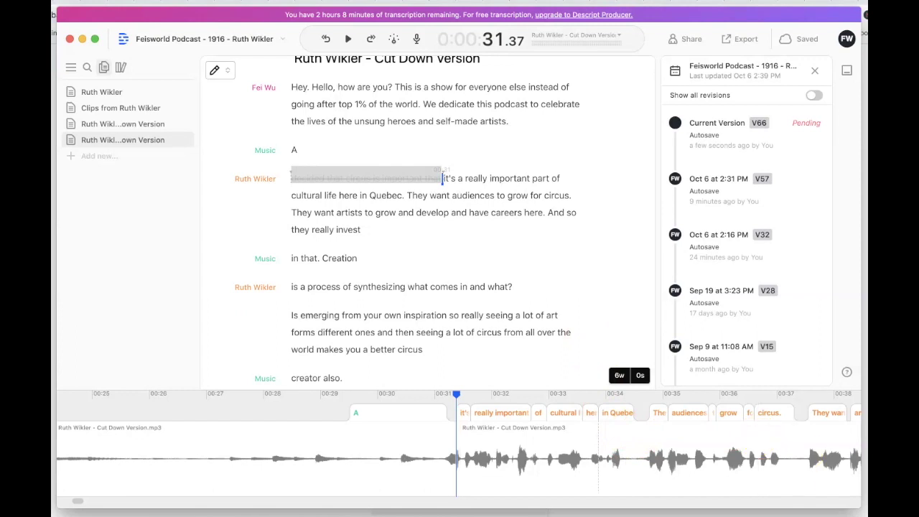
Step: Move the playhead to about 34.6 s and select the waveform section for "They want audiences to grow for circus."
left_click(637, 396)
mouse_move(636, 394)
left_mouse_down()
mouse_move(671, 394)
mouse_move(639, 395)
left_mouse_up()
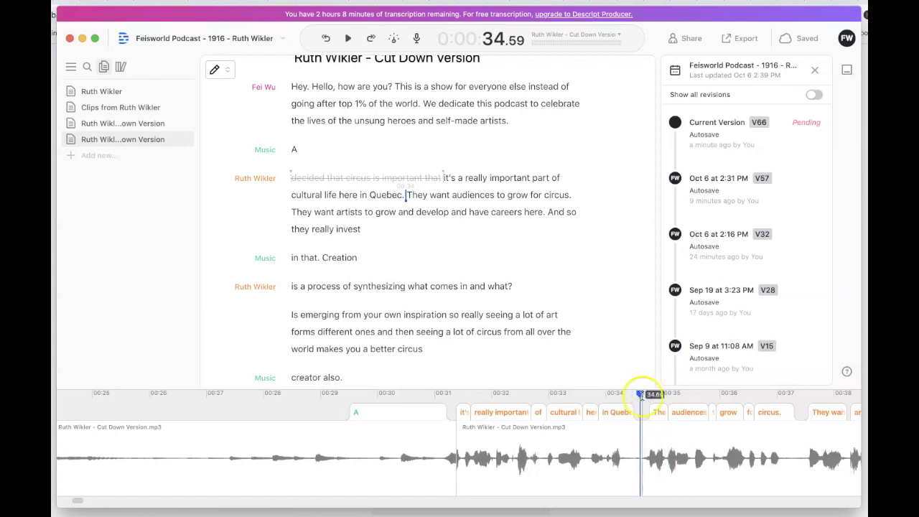
left_click(643, 438)
left_click_drag(643, 441, 785, 452)
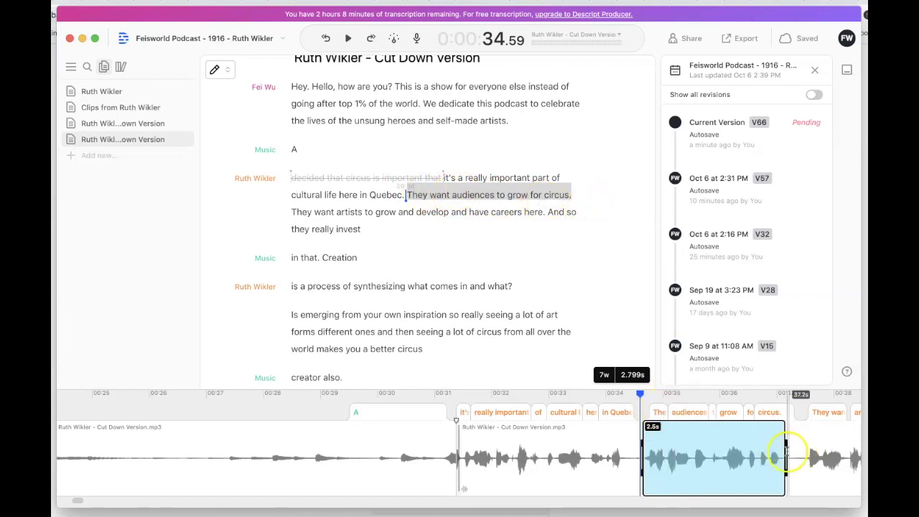
Step: Widen the waveform selection of that sentence to 2.7 s, and try deleting its audio before undoing the deletion
right_click(760, 440)
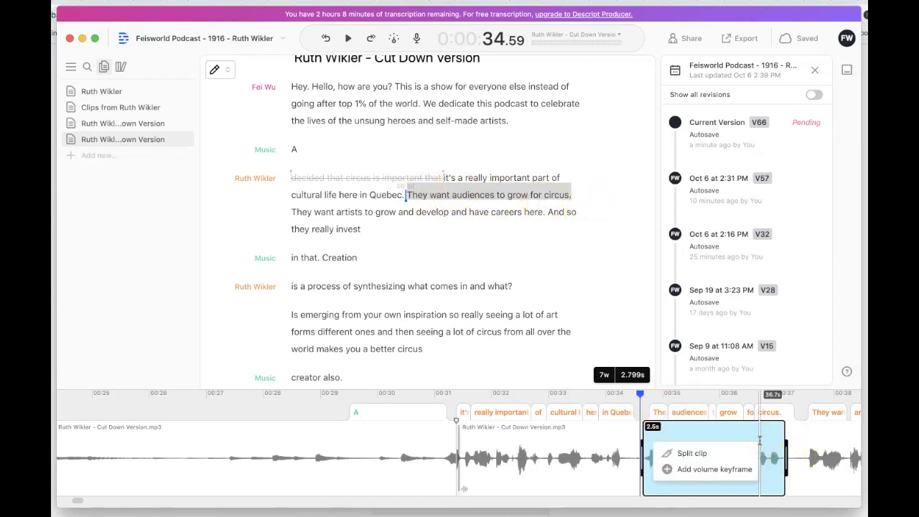
left_click(775, 430)
left_click_drag(639, 445, 792, 452)
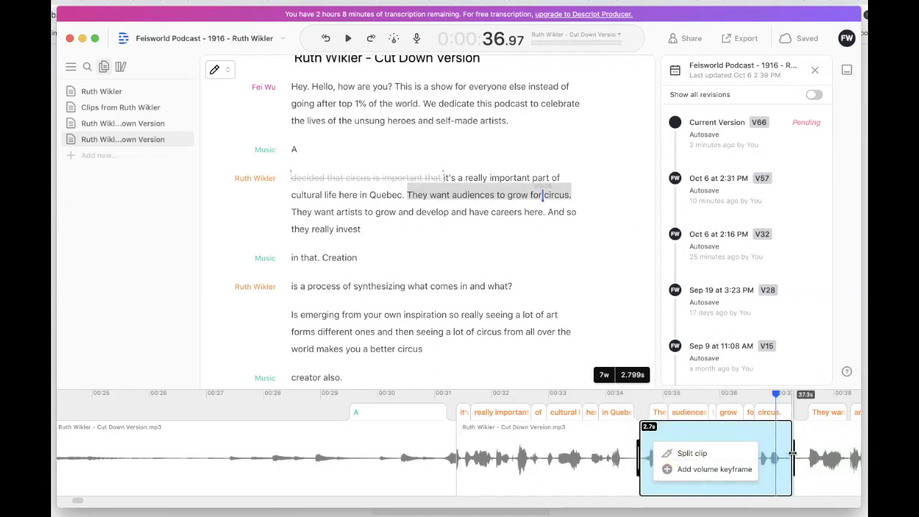
key("BackSpace")
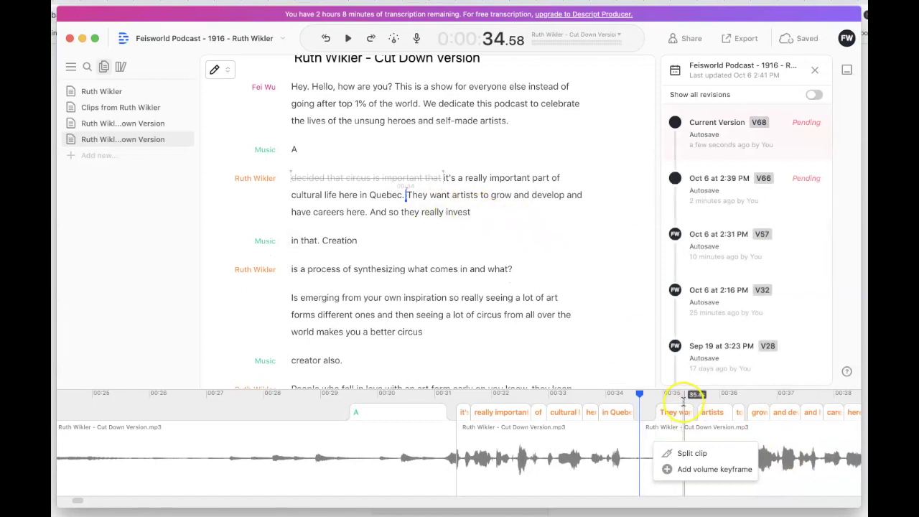
key("super+z")
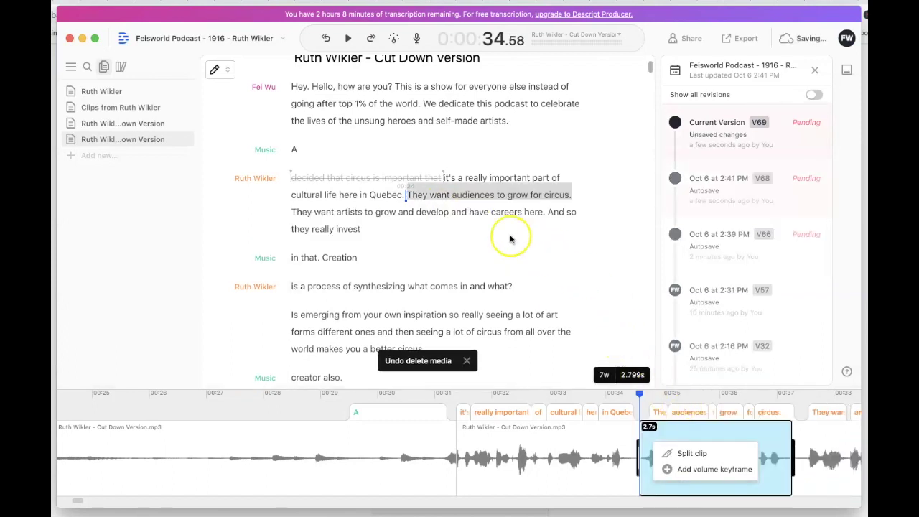
Step: Strike through the sentence "They want audiences to grow for circus." in the guest's first paragraph
double_click(463, 195)
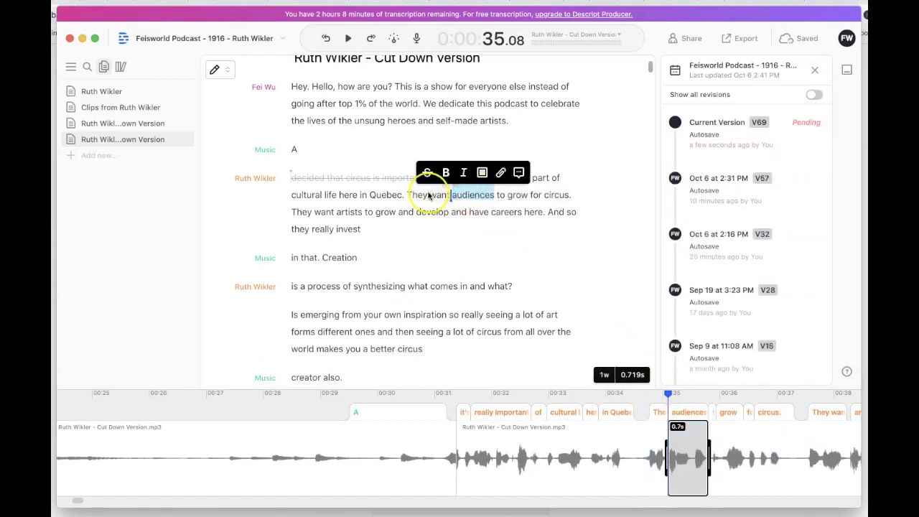
left_click(427, 194)
left_click_drag(409, 196, 567, 195)
left_click(443, 172)
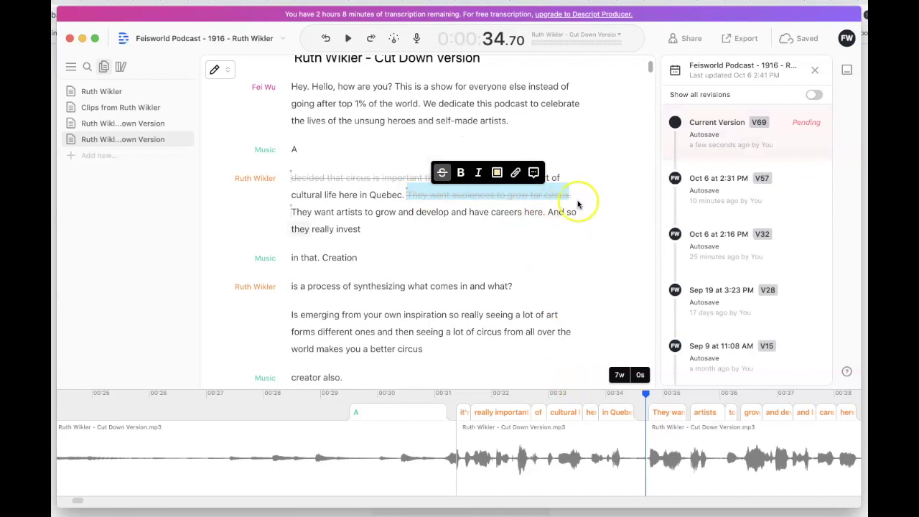
Step: Place the playhead at about 35.97 s, before "artists", and open the audio clip's options for splitting and volume keyframes
left_click(679, 449)
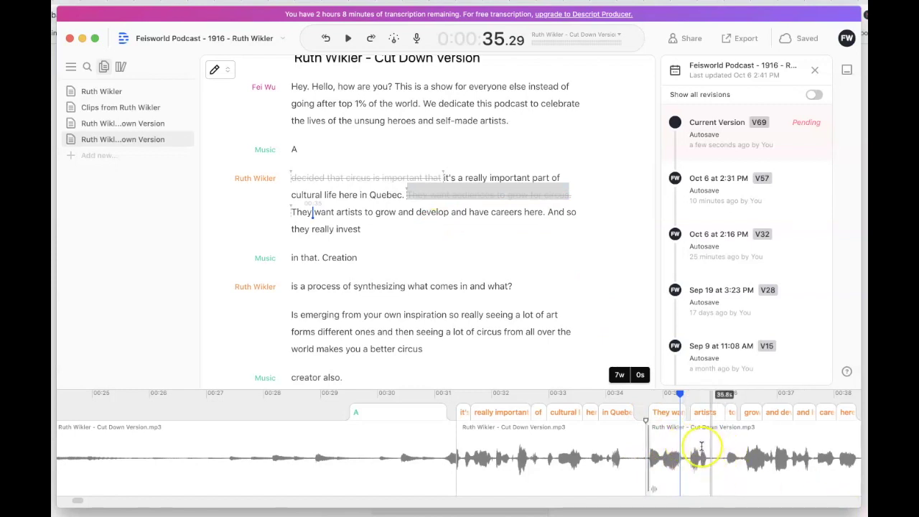
left_click(719, 448)
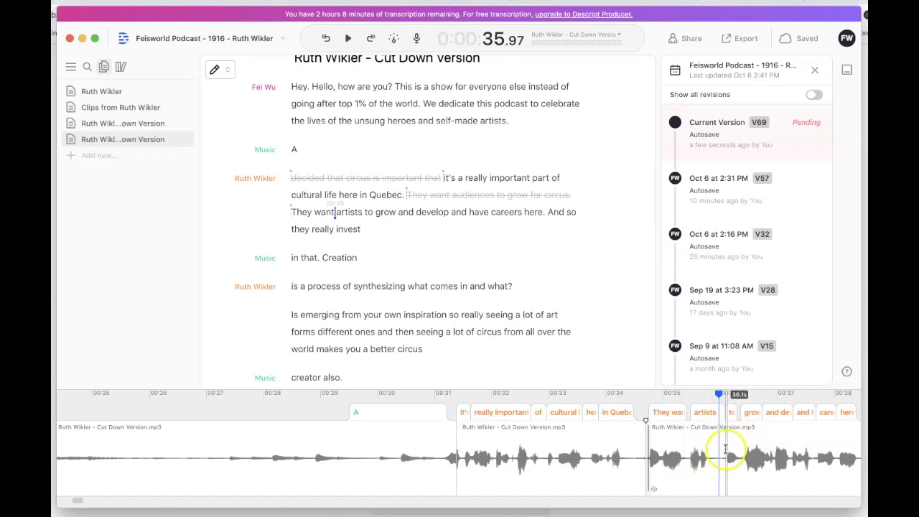
right_click(721, 448)
left_click(776, 479)
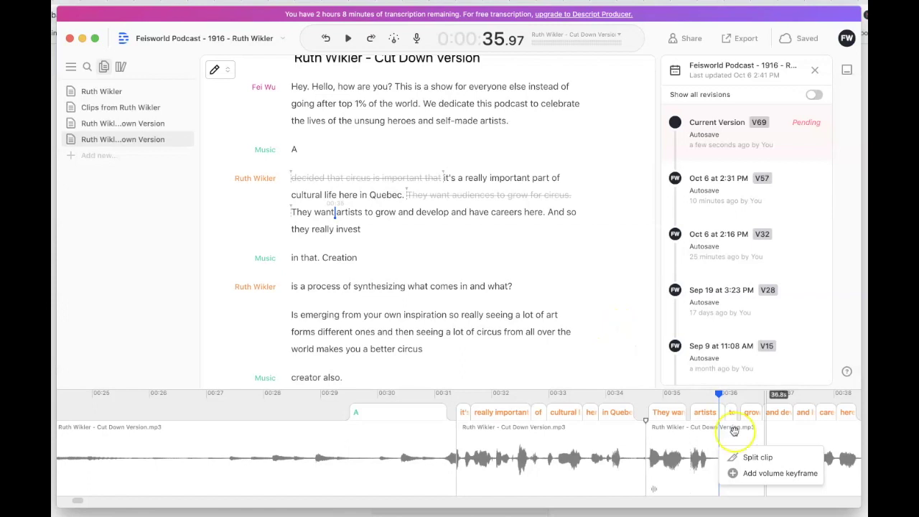
Step: Extend the start of the audio clip at about 31.4 s so that it includes the word "that" before "it's"
left_click(501, 438)
left_click(291, 177)
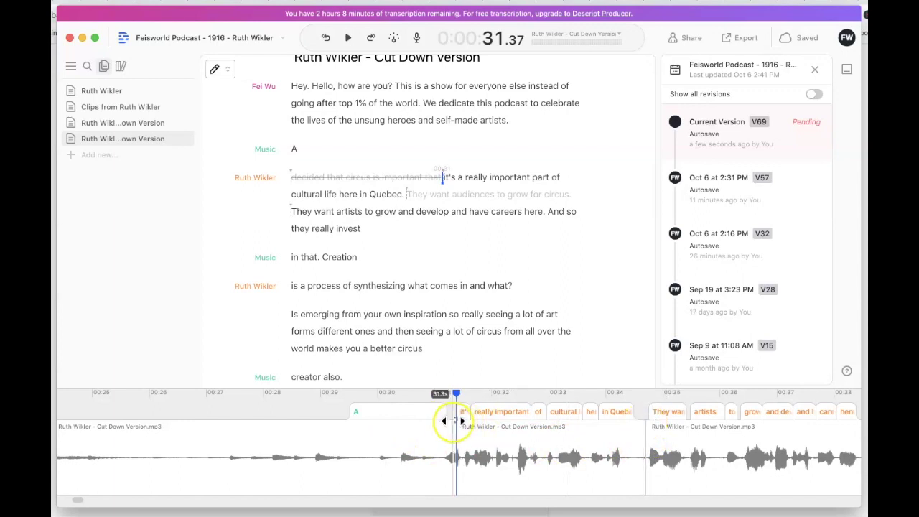
mouse_move(456, 420)
left_mouse_down()
mouse_move(492, 424)
mouse_move(450, 422)
mouse_move(461, 421)
left_mouse_up()
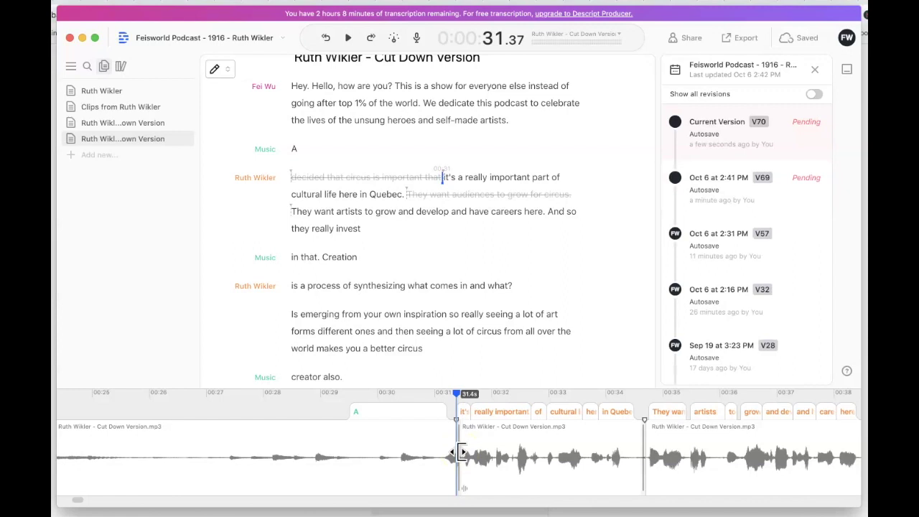
mouse_move(460, 453)
left_mouse_down()
mouse_move(469, 454)
mouse_move(450, 454)
mouse_move(517, 457)
mouse_move(431, 456)
mouse_move(560, 457)
mouse_move(421, 457)
left_mouse_up()
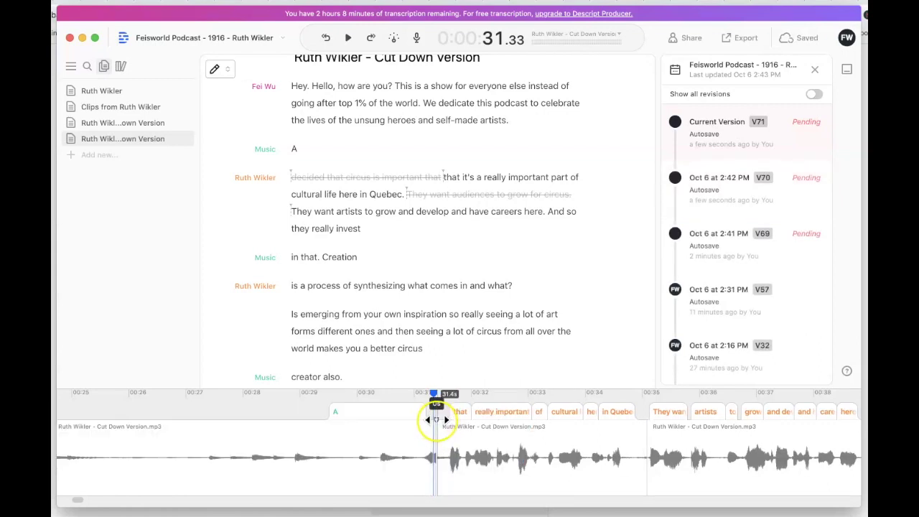
Step: Add a fade-in of about 0.78 s to the clip starting with "that", and turn it into a crossfade with the preceding clip
left_click_drag(436, 420, 478, 401)
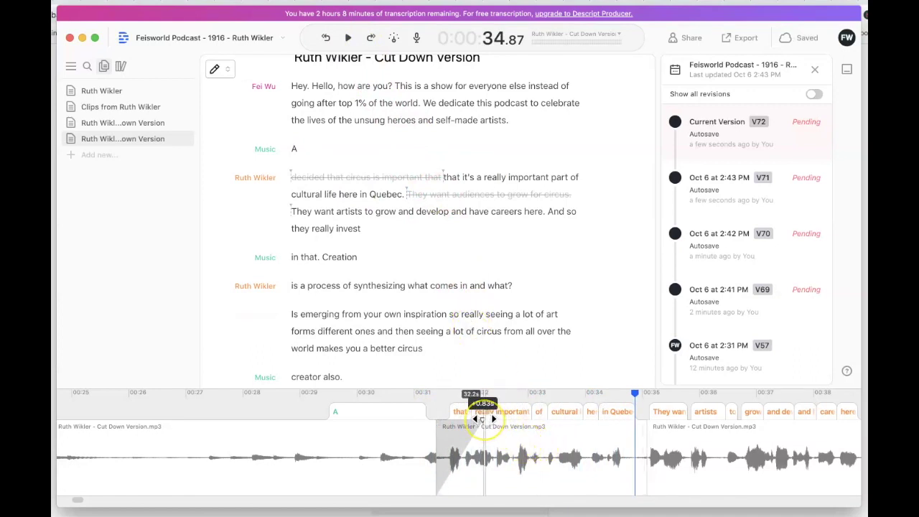
mouse_move(481, 418)
left_mouse_down()
mouse_move(381, 420)
mouse_move(471, 430)
mouse_move(400, 431)
mouse_move(481, 432)
left_mouse_up()
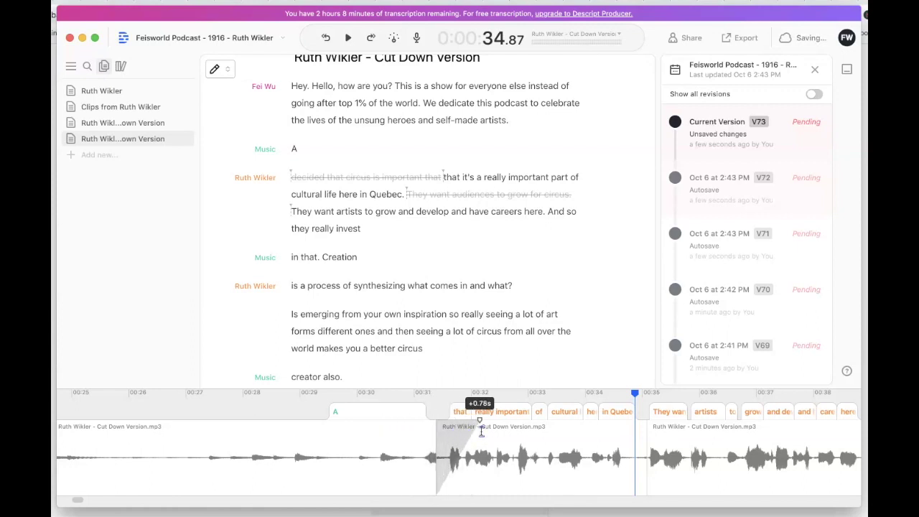
left_click_drag(481, 431, 399, 429)
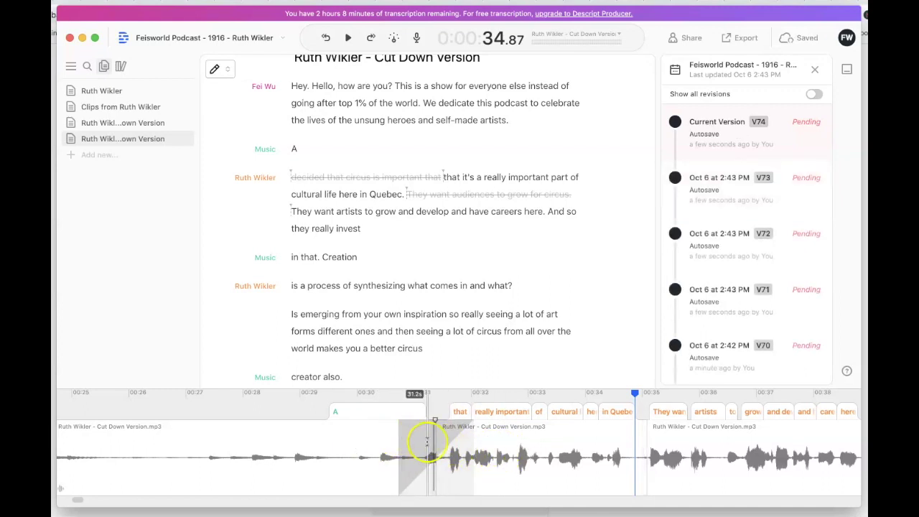
Step: Play the crossfade transition from about 30.5 s and pause after it
left_click(386, 436)
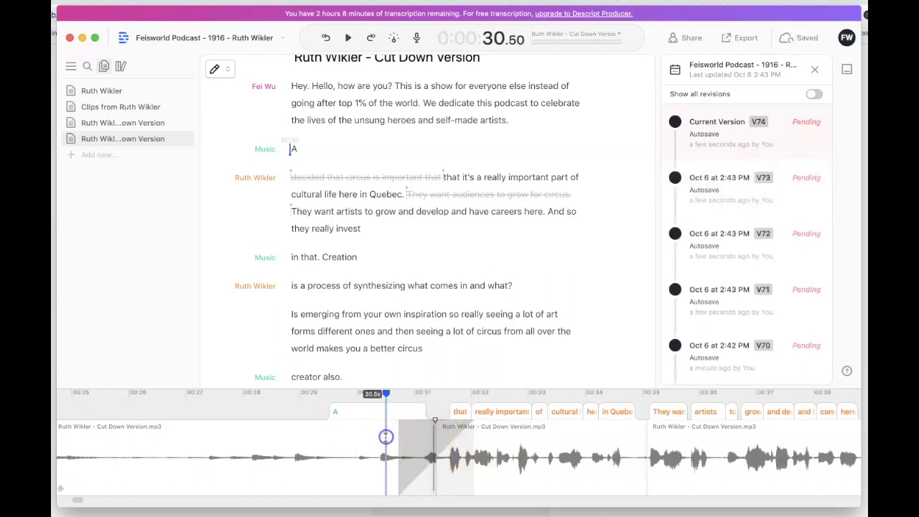
left_click(349, 37)
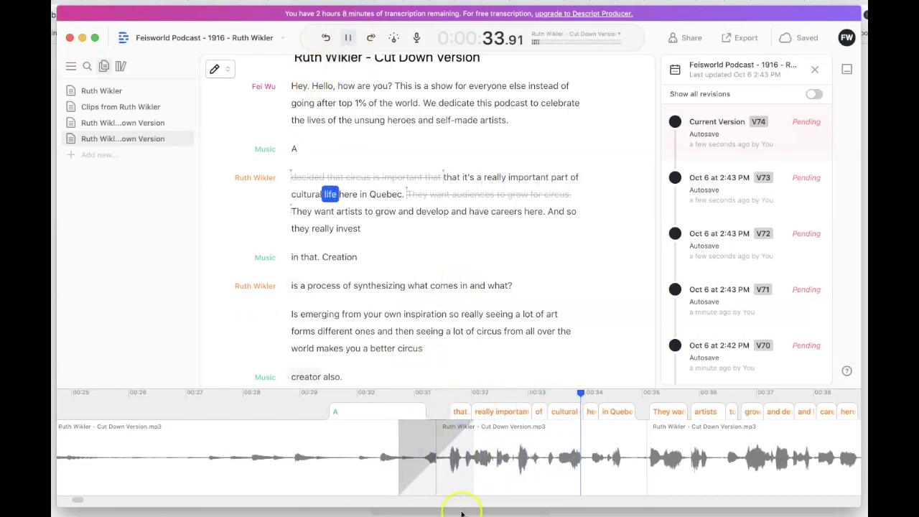
left_click(348, 37)
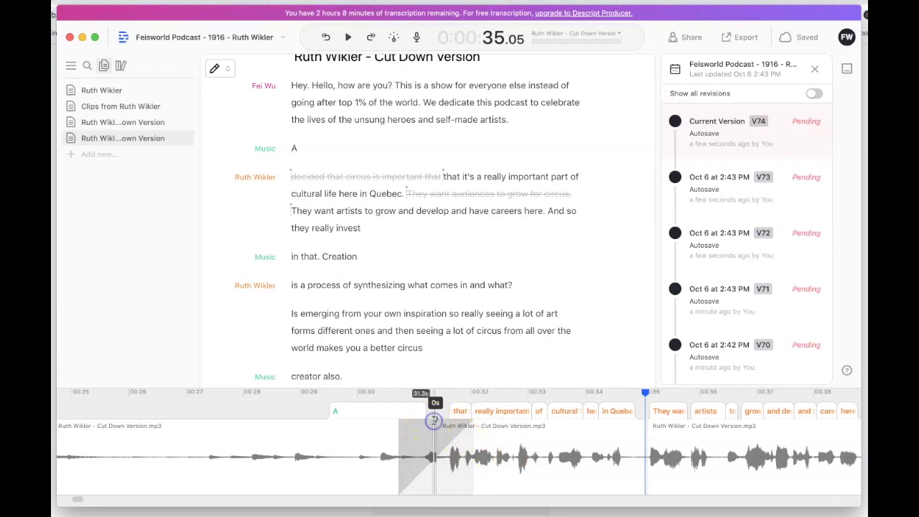
Step: Replace the crossfade with a fade-in about 2 s long on the clip starting with "that", and play it from about 31.1 s
mouse_move(434, 419)
left_mouse_down()
mouse_move(423, 423)
mouse_move(449, 429)
mouse_move(486, 415)
mouse_move(483, 422)
mouse_move(541, 421)
mouse_move(455, 423)
mouse_move(469, 425)
left_mouse_up()
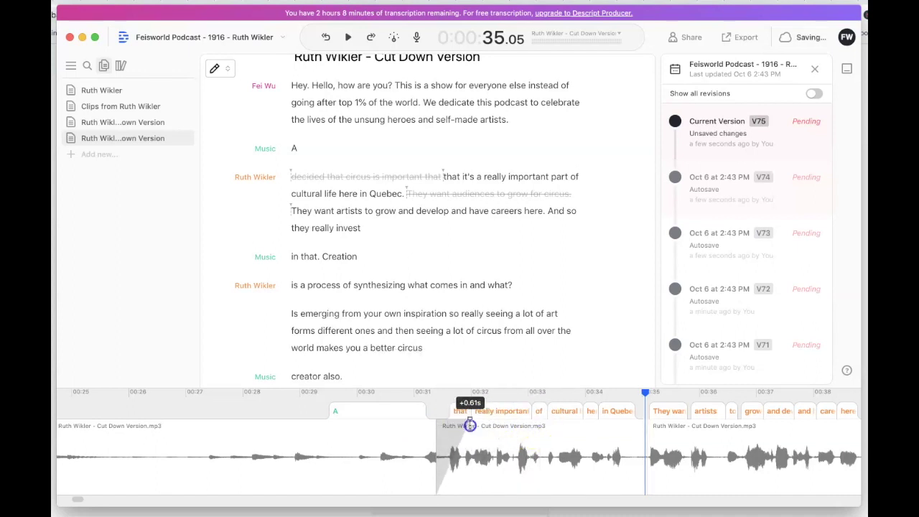
left_click_drag(469, 422, 551, 435)
left_click(426, 451)
left_click(422, 451)
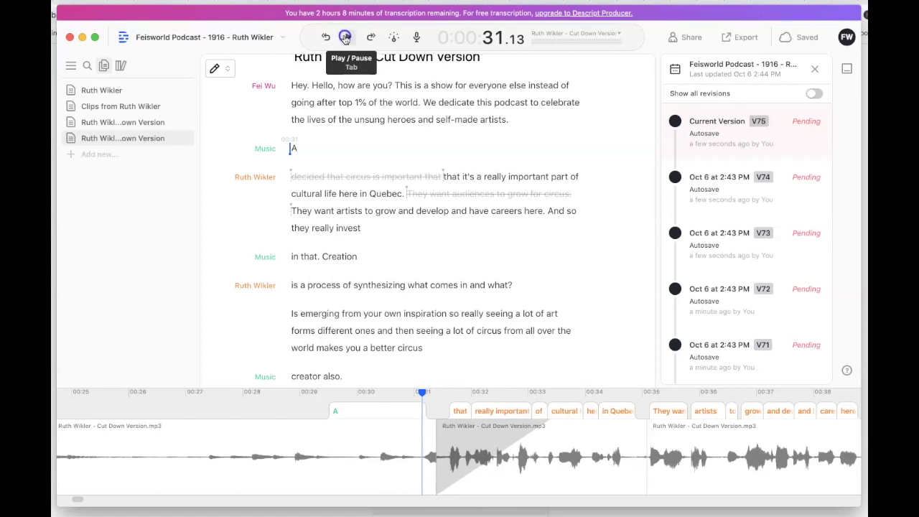
left_click(345, 37)
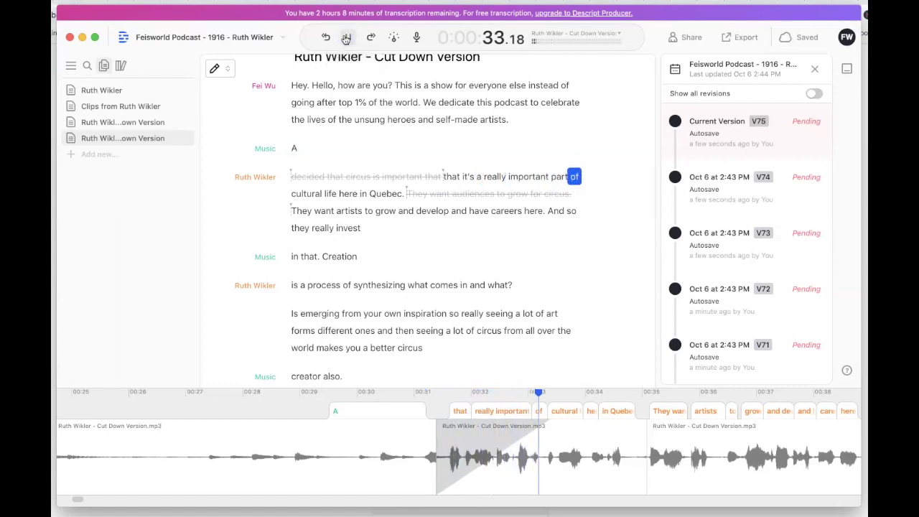
left_click(345, 37)
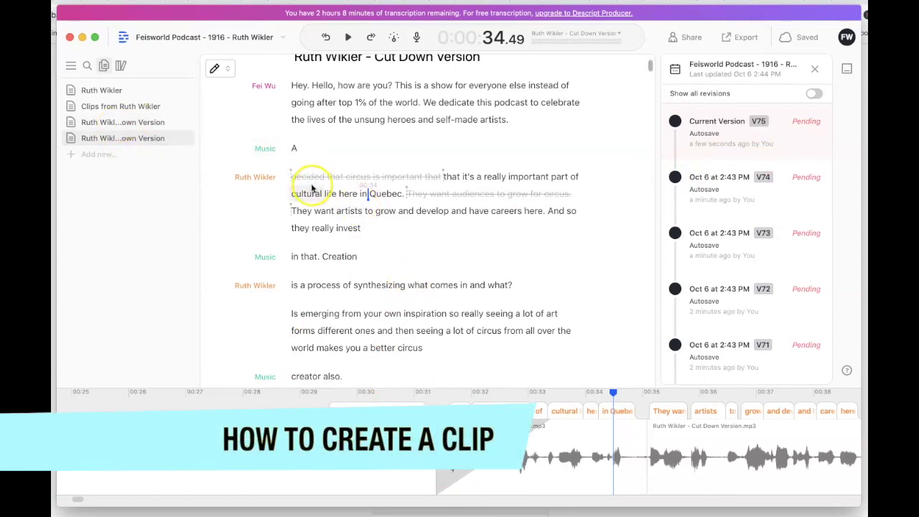
Step: Play the transcript passage starting at "Creation" to preview it, and pause the playback
scroll(308, 194, "up", 2)
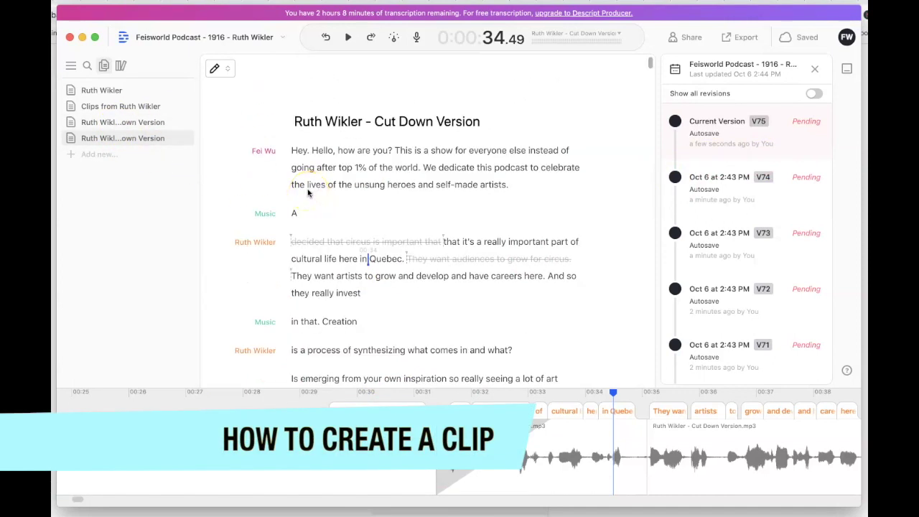
scroll(442, 252, "down", 3)
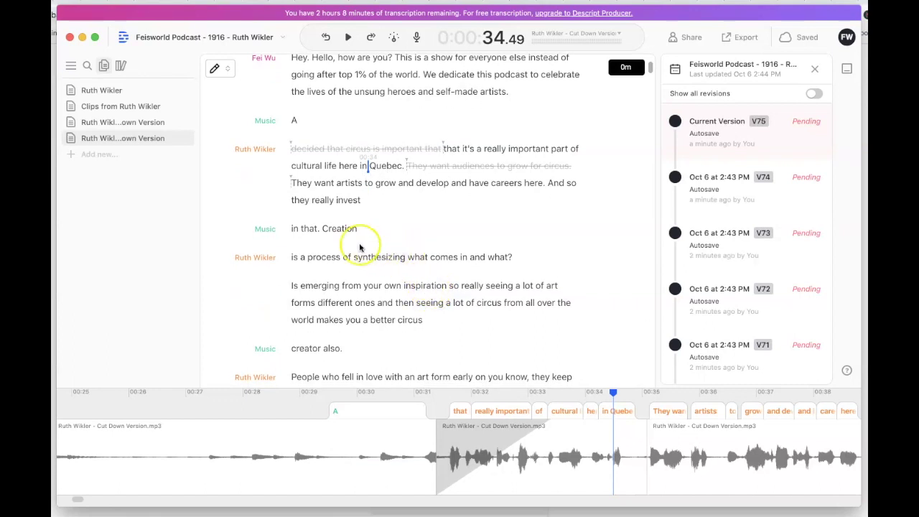
left_click(324, 229)
left_click(349, 39)
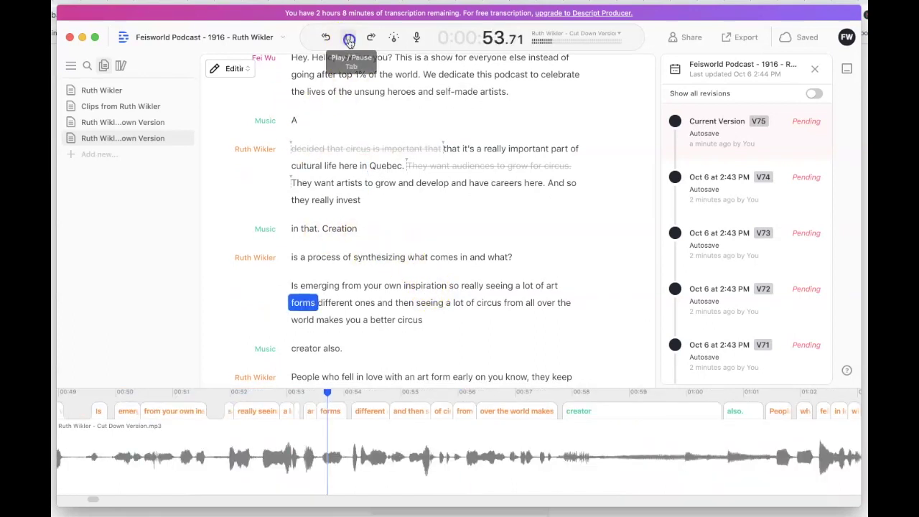
left_click(349, 39)
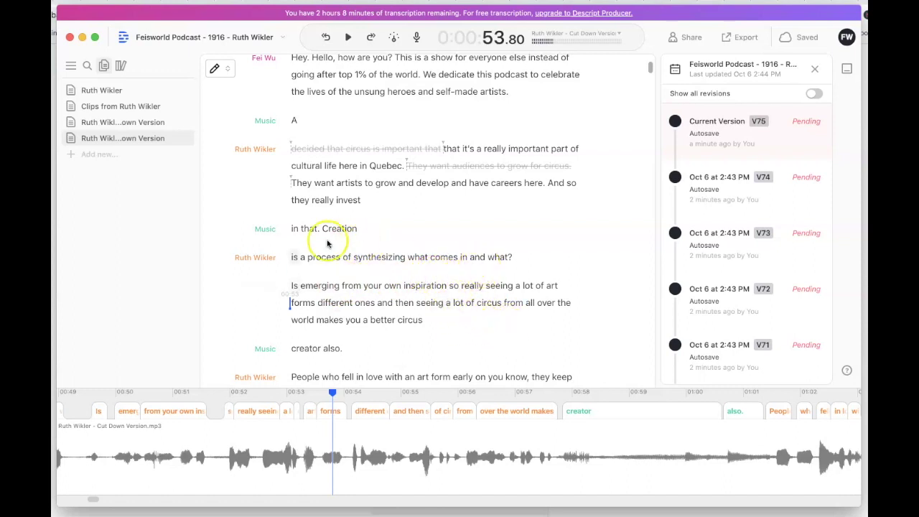
Step: Clip the passage from "Creation" to "Is emerging from your own inspiration" to a new composition
left_click_drag(320, 229, 446, 289)
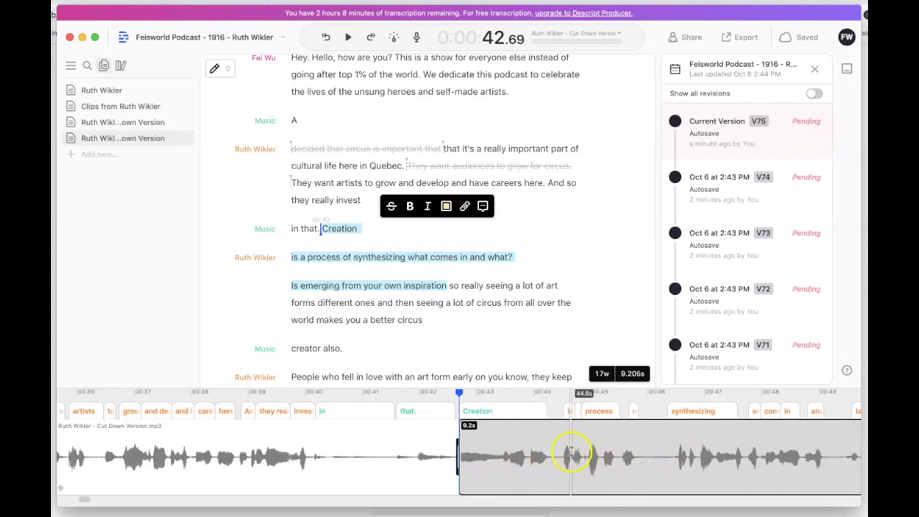
left_click(465, 207)
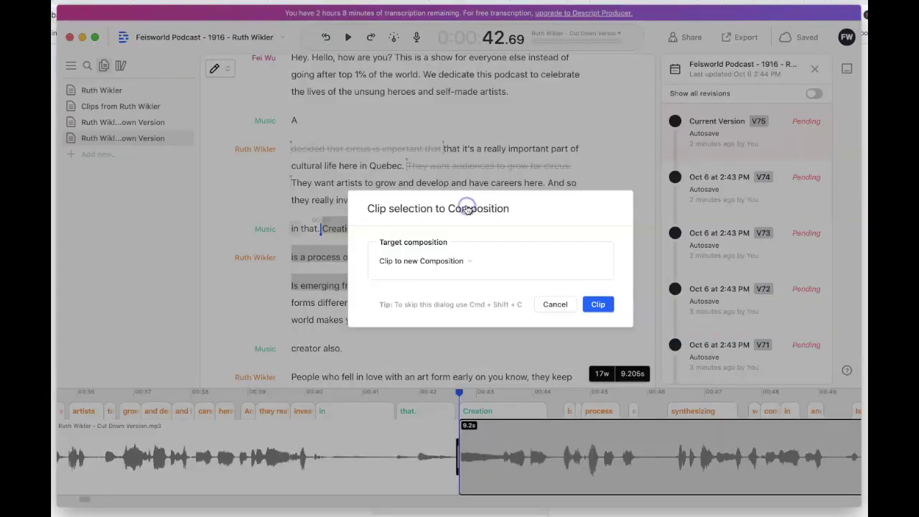
left_click(471, 264)
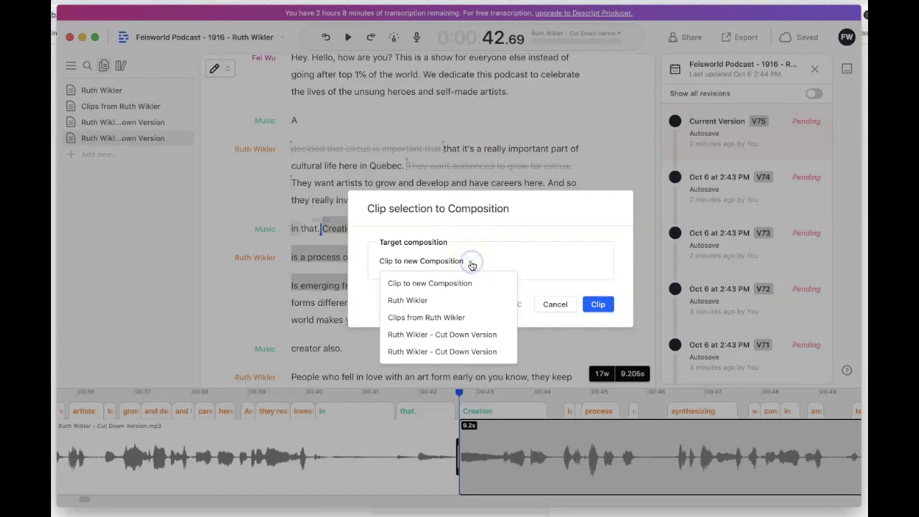
left_click(493, 256)
left_click(492, 256)
left_click(481, 252)
left_click(600, 228)
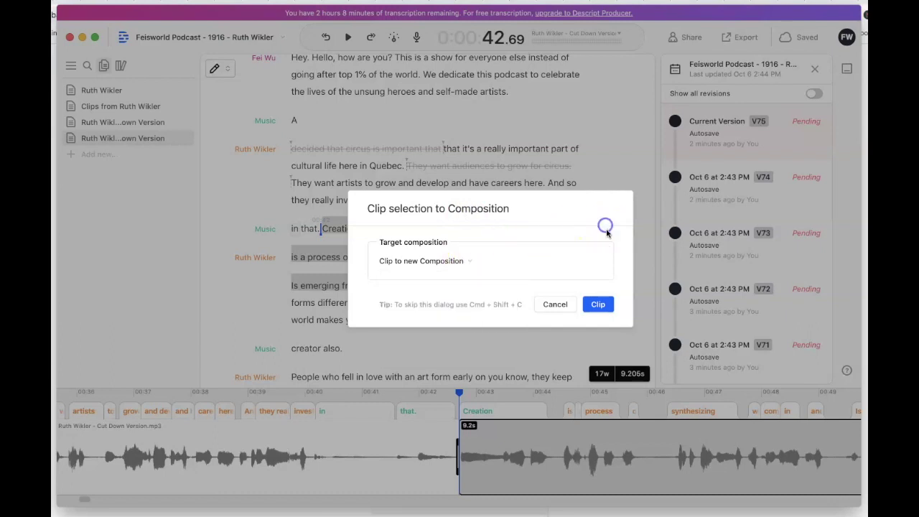
left_click(598, 304)
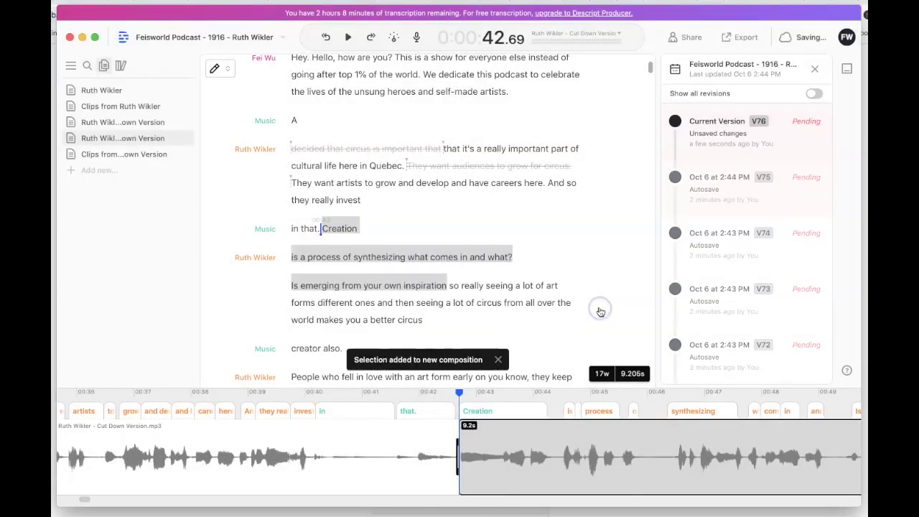
Step: Play the new clip composition from its start and cut the pause before "synthesizing"
left_click(131, 158)
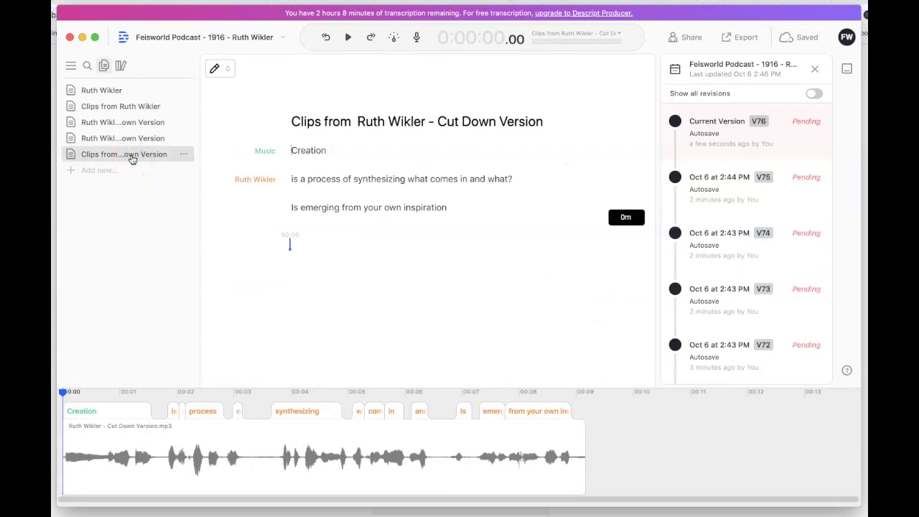
left_click(289, 150)
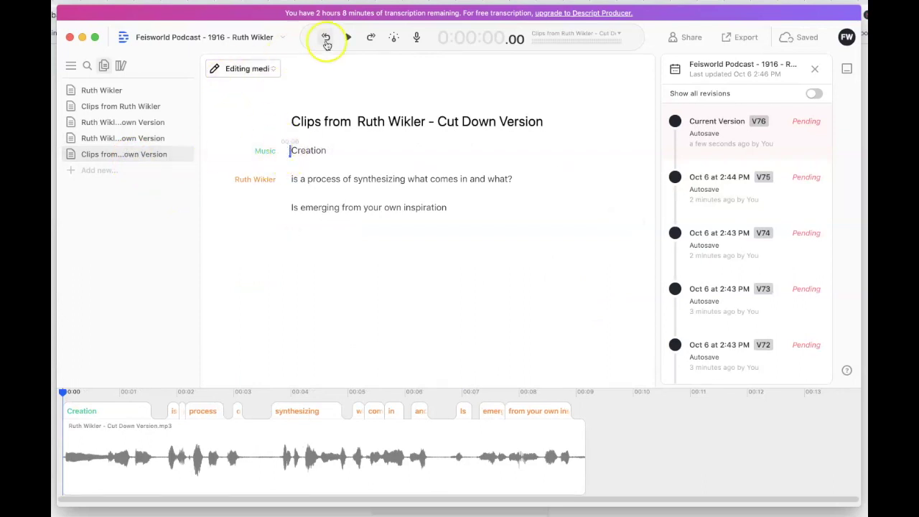
left_click(348, 38)
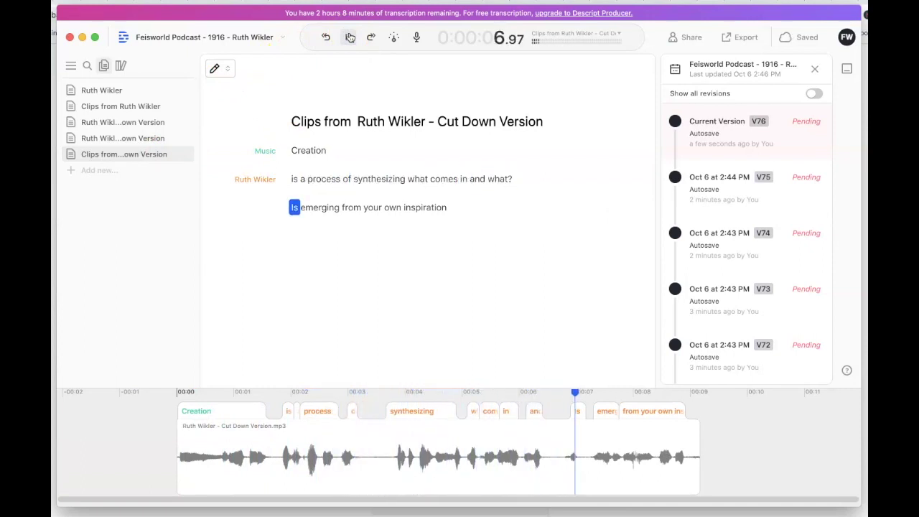
left_click(350, 36)
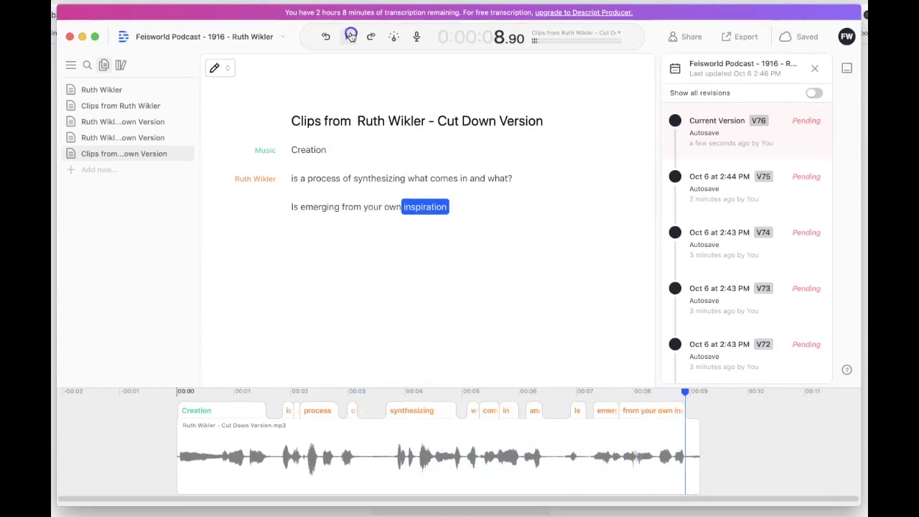
key("super+z")
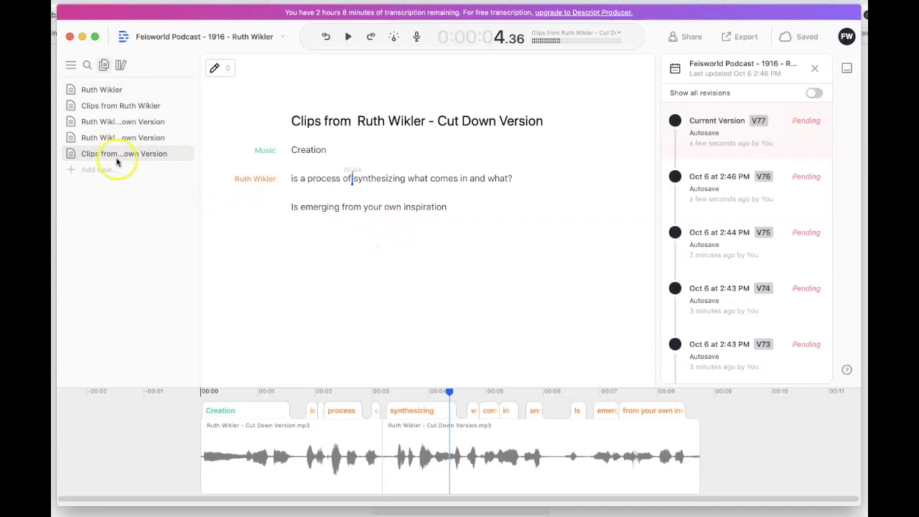
Step: Rename the new clip composition to "Clip - creation"
left_click(184, 155)
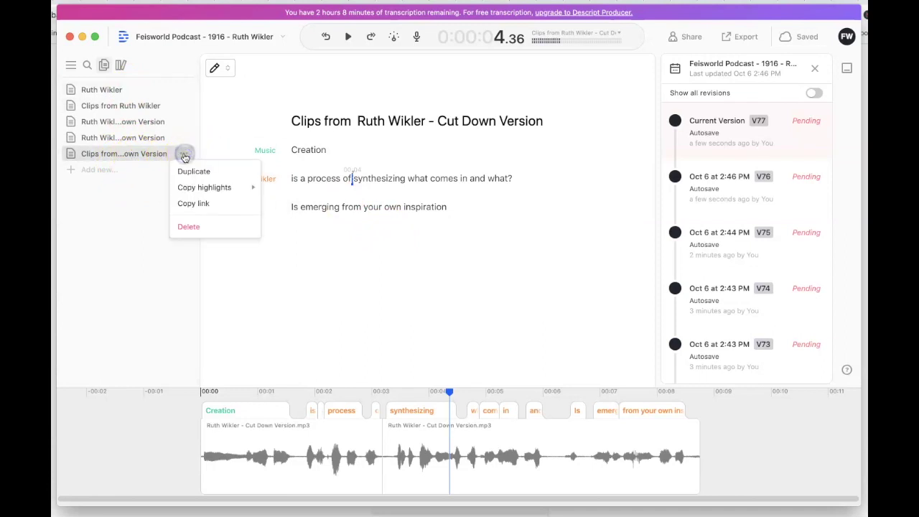
left_click(143, 154)
double_click(129, 154)
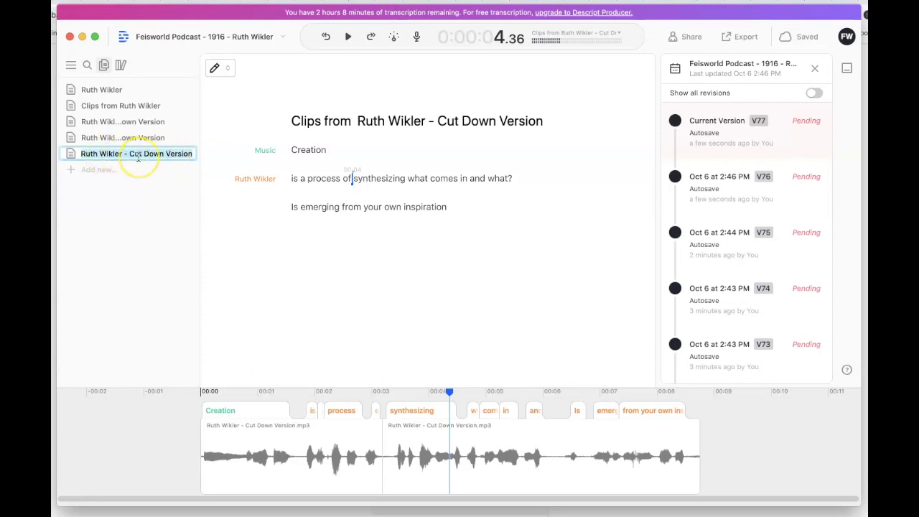
type("Clip -")
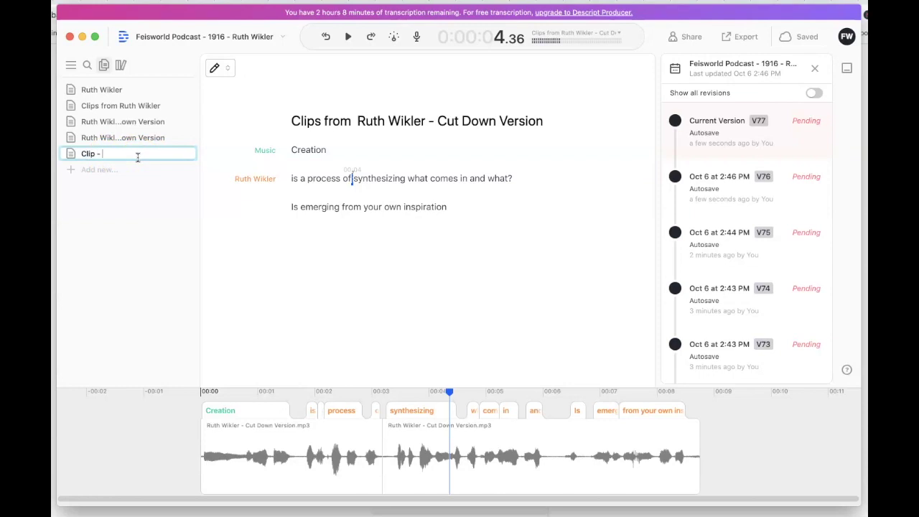
type(" creation")
key("Return")
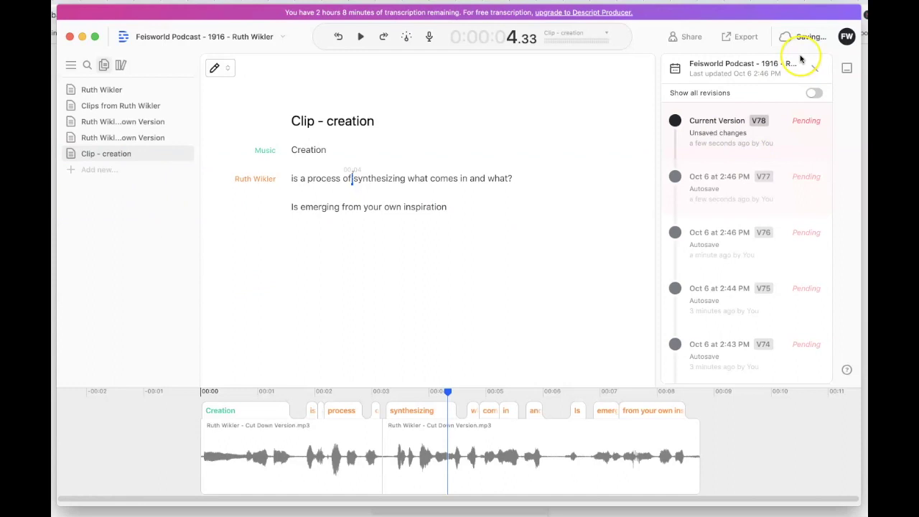
Step: Review the project's sharing options: the share link, the access levels for drive members, and the permissions for invited people
left_click(743, 39)
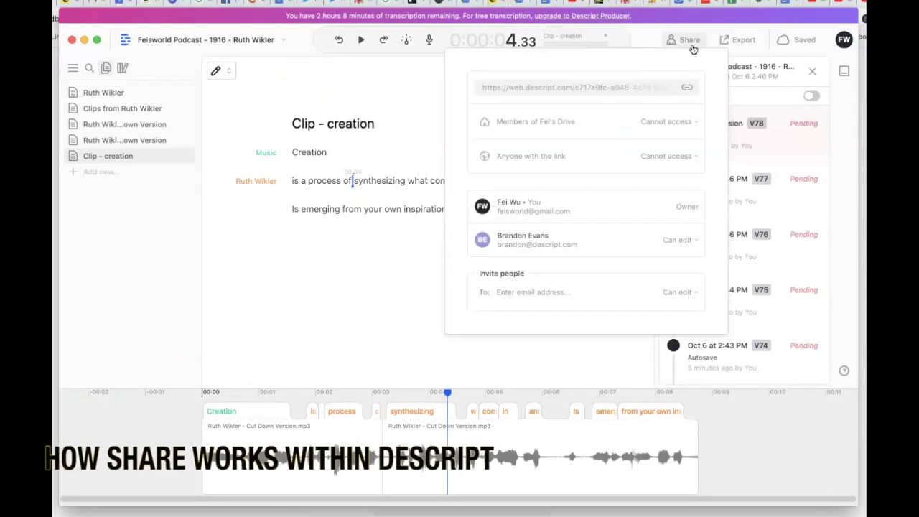
left_click(687, 88)
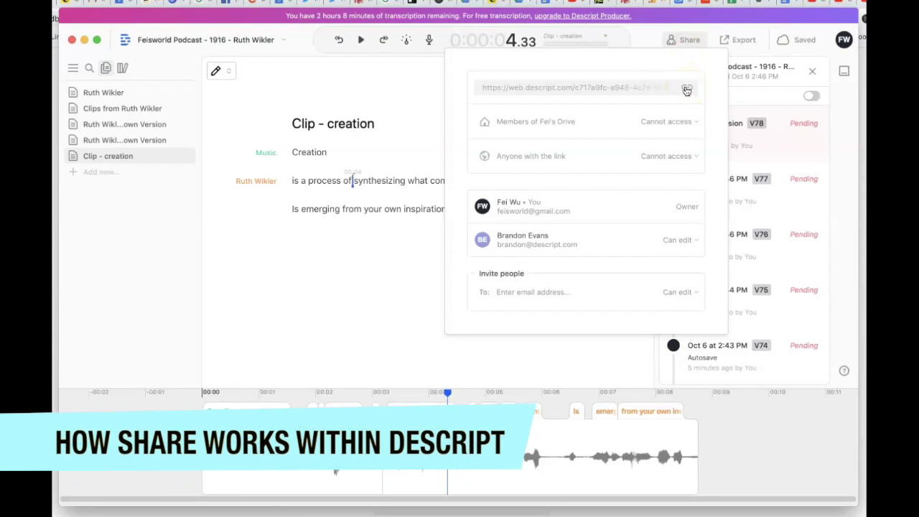
left_click(695, 123)
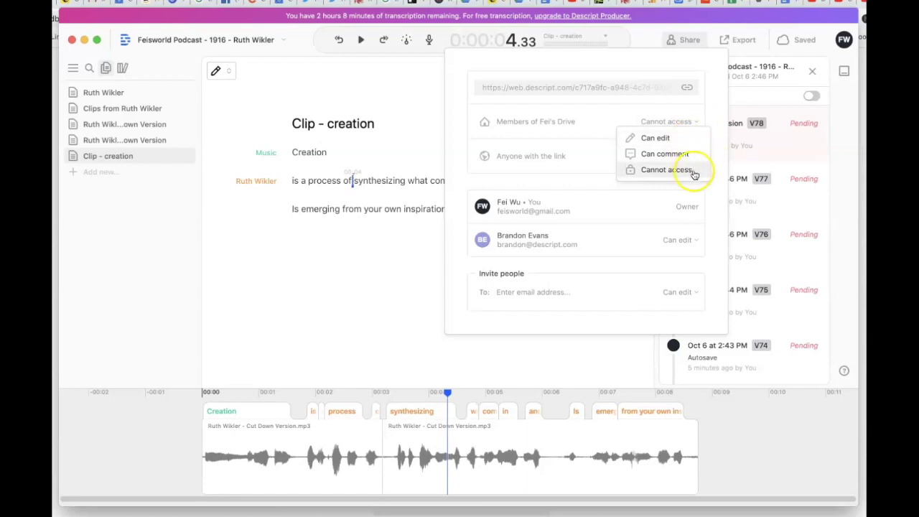
left_click(717, 116)
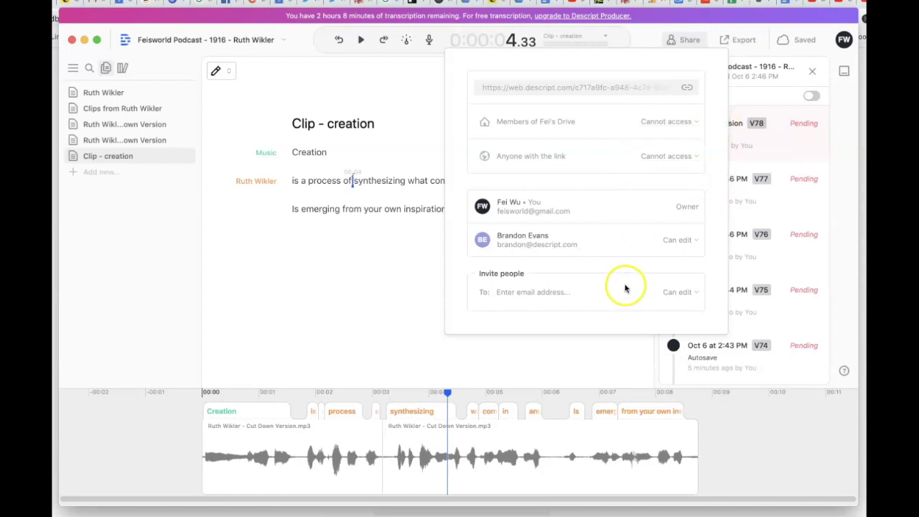
left_click(529, 293)
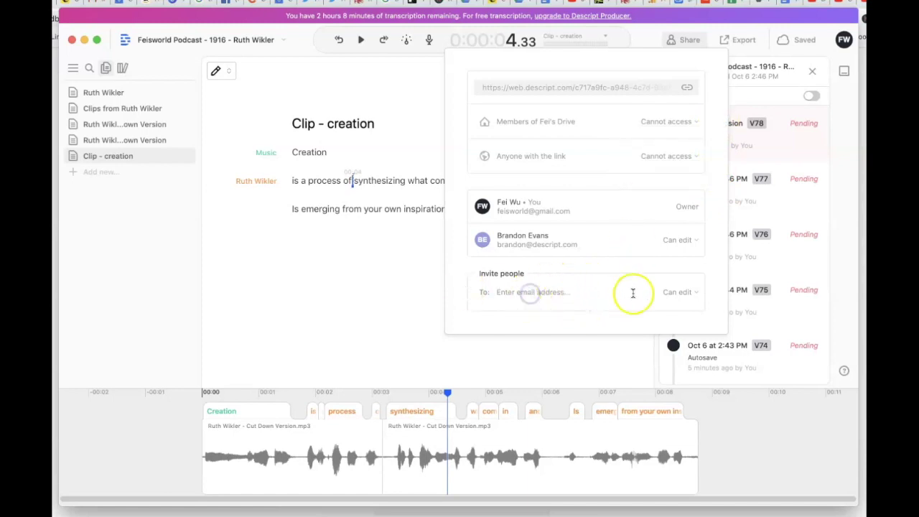
left_click(689, 293)
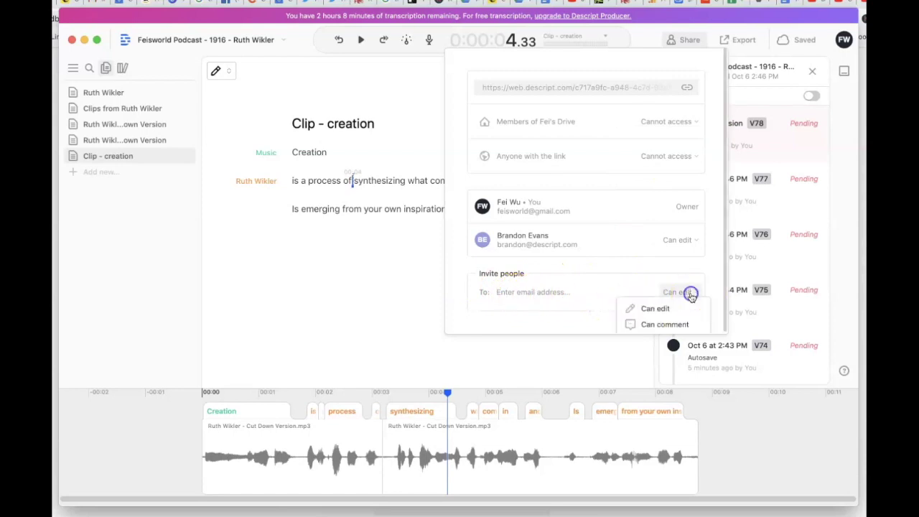
scroll(718, 326, "up", 1)
Step: Compare annual and monthly billing in the Producer upgrade offer, and close it without upgrading
left_click(587, 16)
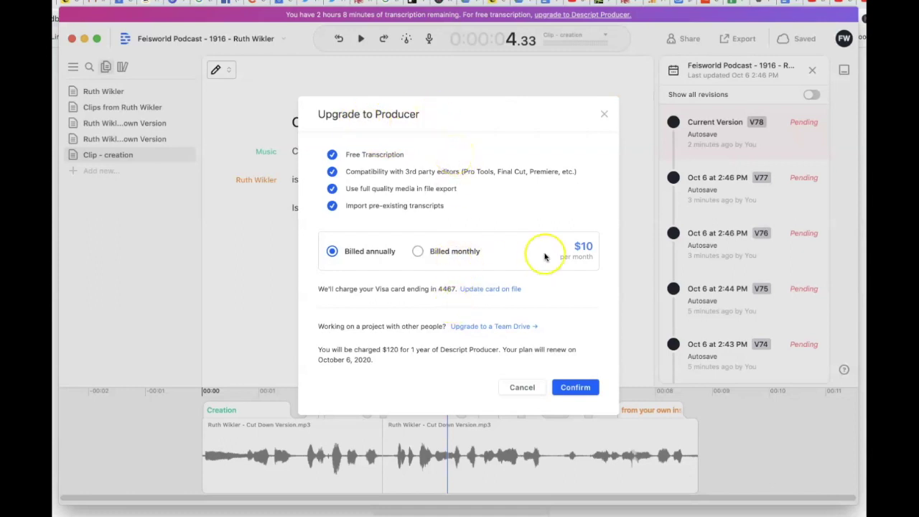
left_click(419, 252)
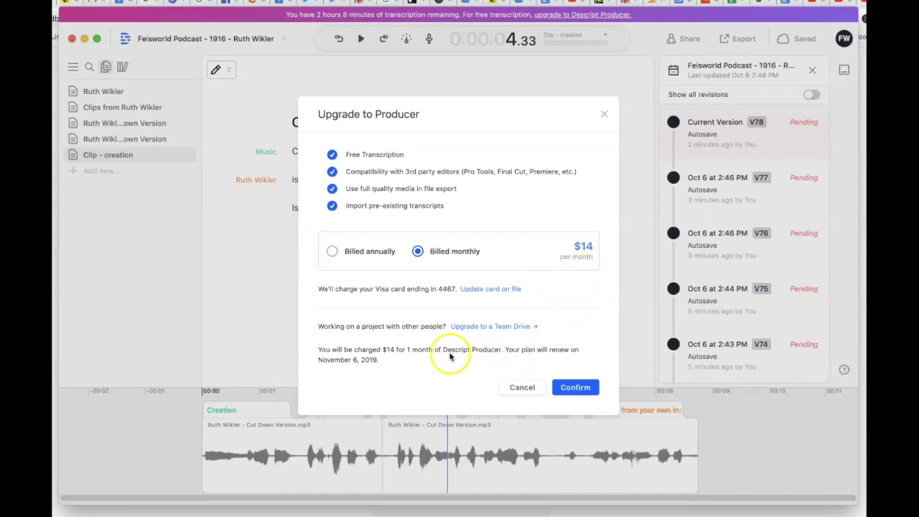
left_click(605, 115)
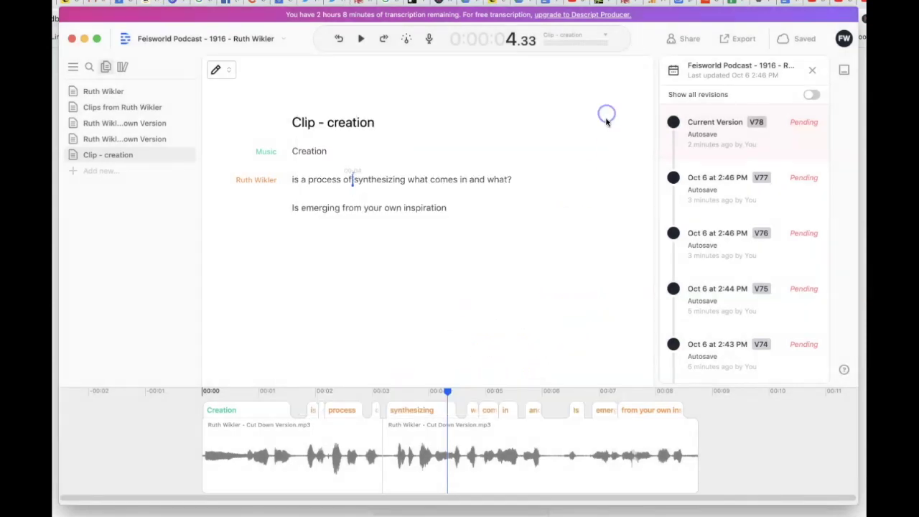